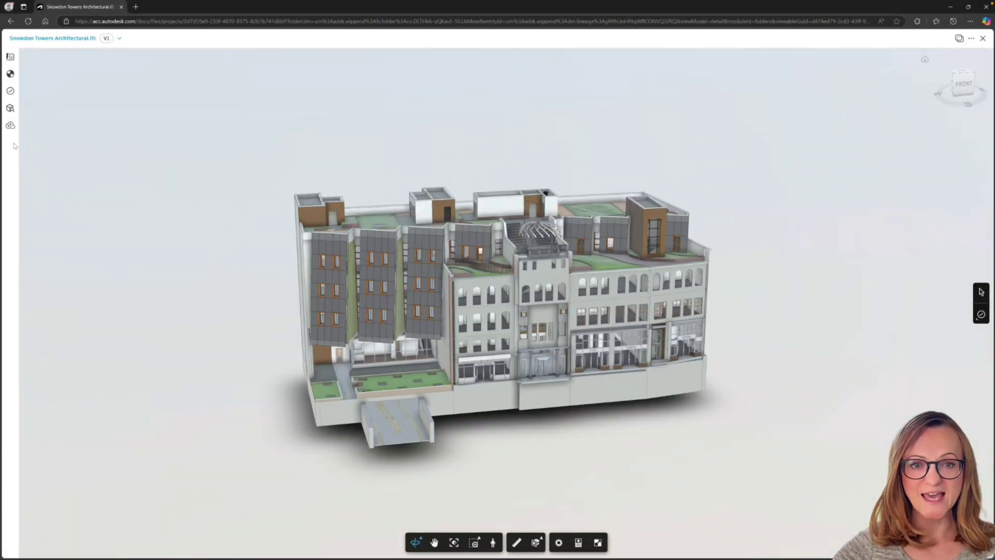
# Step: Filter the exchange's IfcClass to IfcColumn, IfcSlab and IfcWall
pyautogui.click(10, 126)
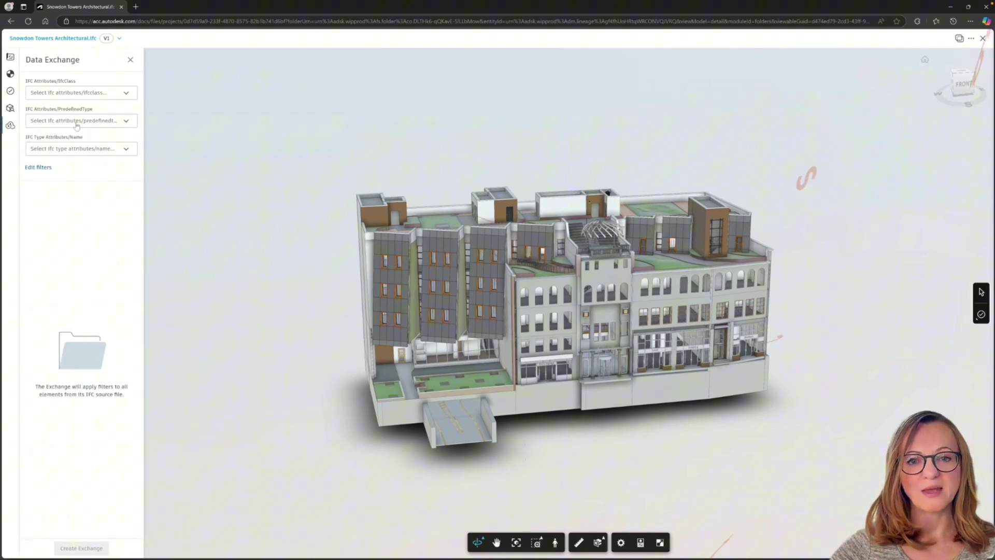
pyautogui.click(125, 93)
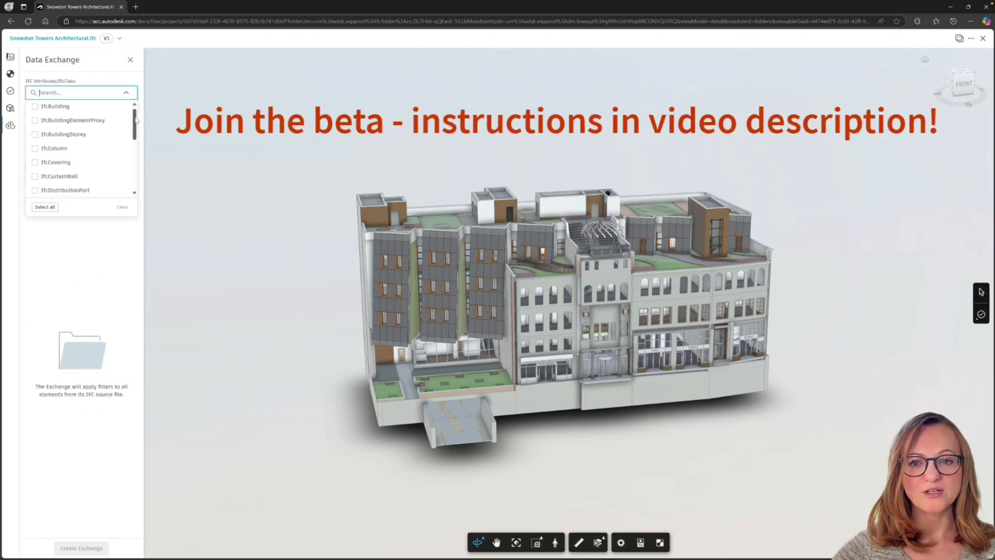
pyautogui.click(72, 151)
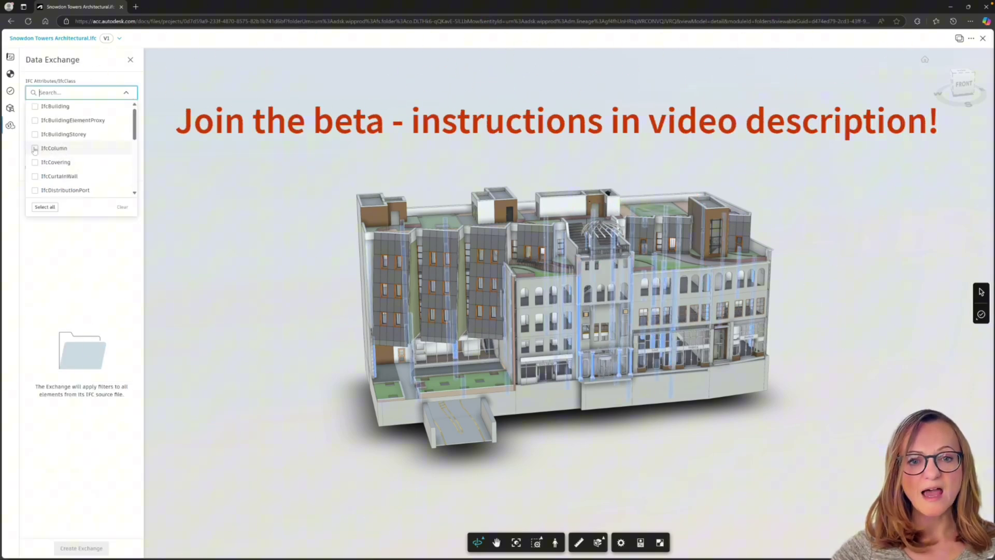
pyautogui.scroll(-1, 133, 143)
pyautogui.scroll(-5, 134, 143)
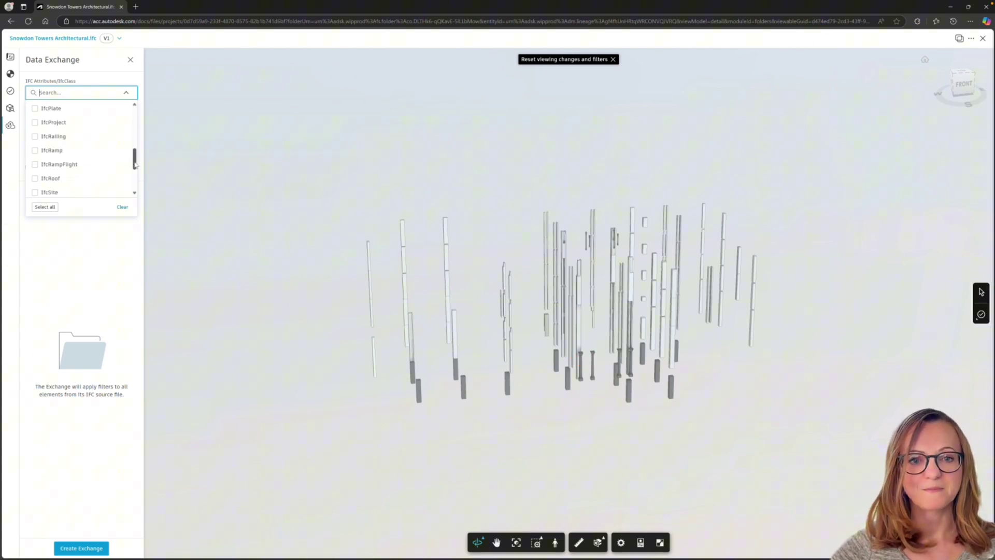
pyautogui.scroll(-2, 93, 161)
pyautogui.click(41, 171)
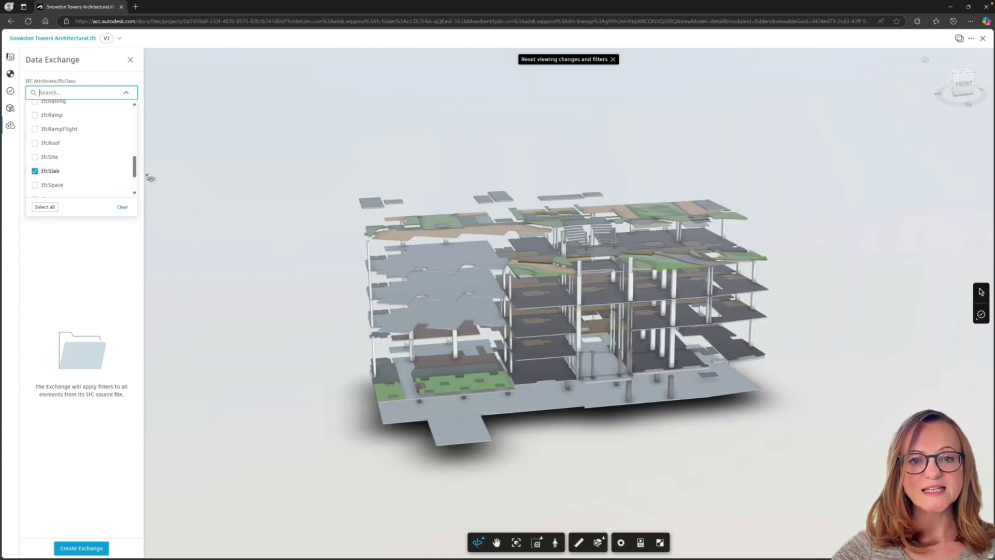
pyautogui.scroll(-2, 72, 176)
pyautogui.click(71, 178)
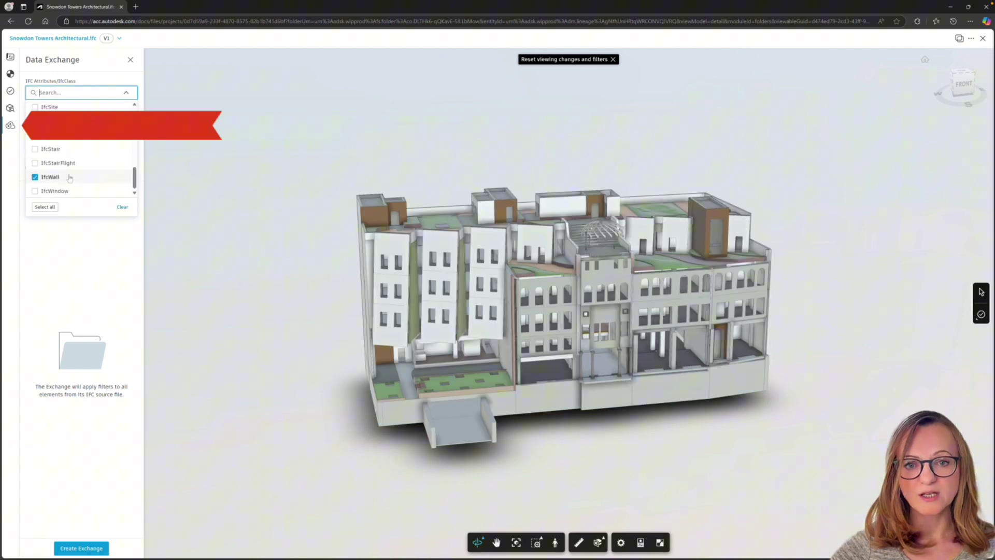
pyautogui.click(205, 179)
# Step: Look through the PredefinedType and Type Name filter options
pyautogui.click(126, 122)
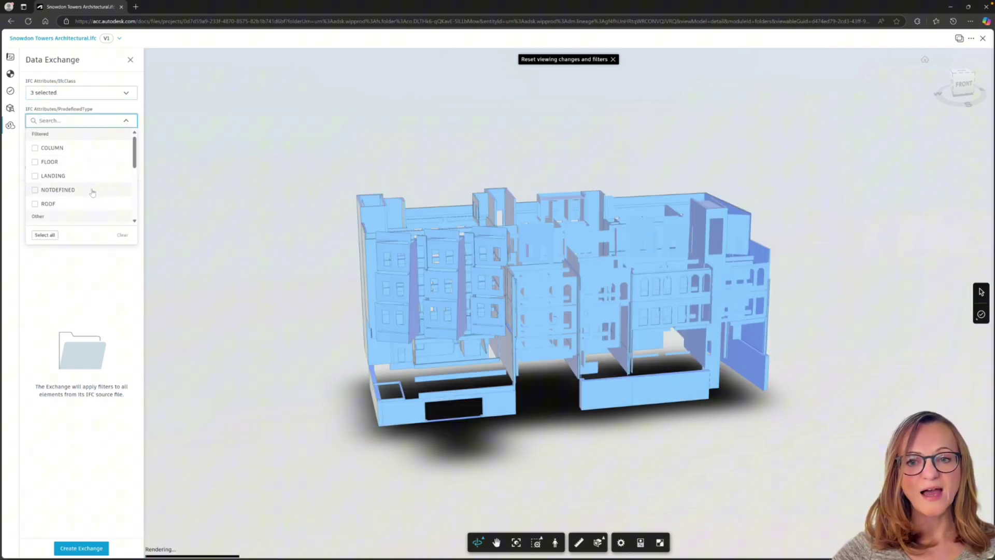
pyautogui.click(160, 189)
pyautogui.click(116, 148)
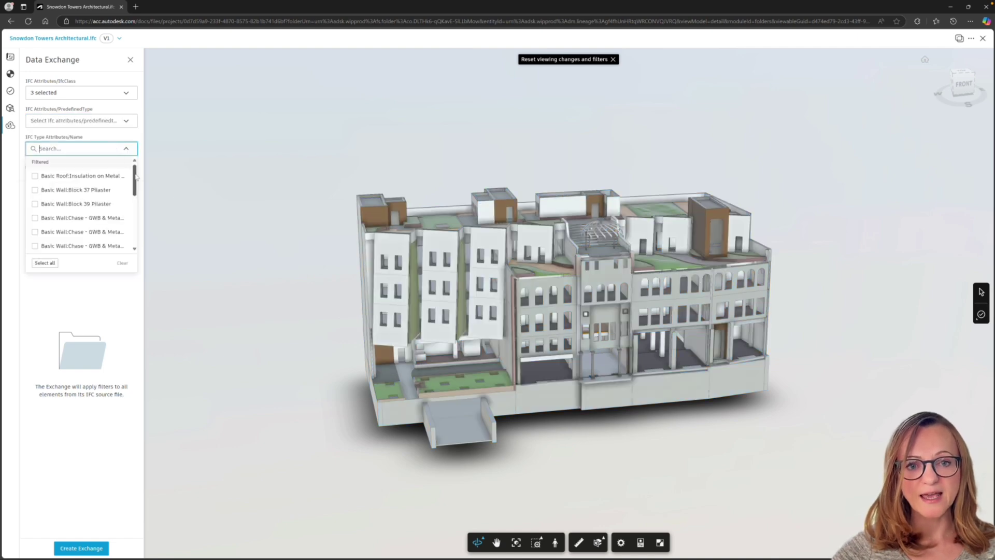
pyautogui.scroll(-3, 136, 201)
pyautogui.scroll(-3, 137, 201)
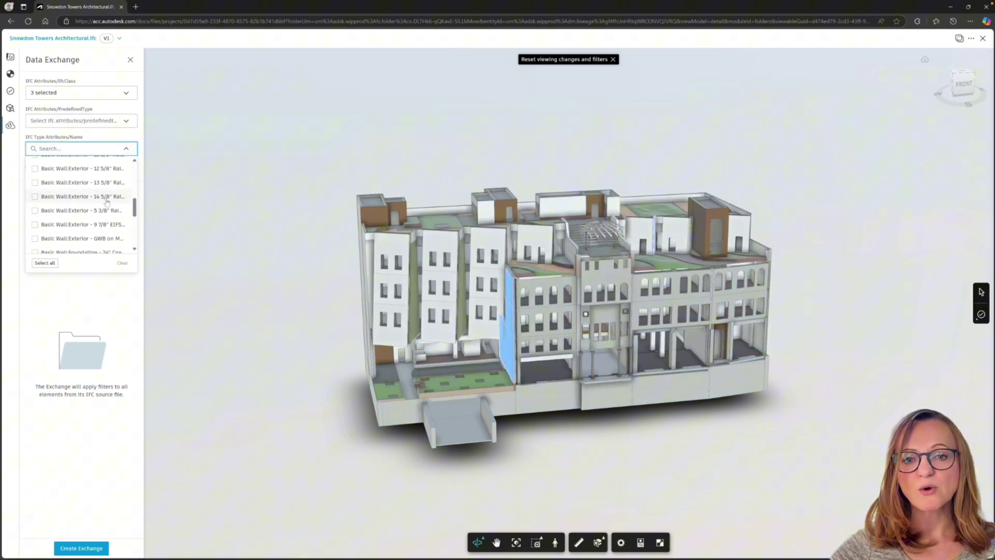
# Step: Add Pset_WallCommon/FireRating as the last filter in the panel
pyautogui.click(193, 166)
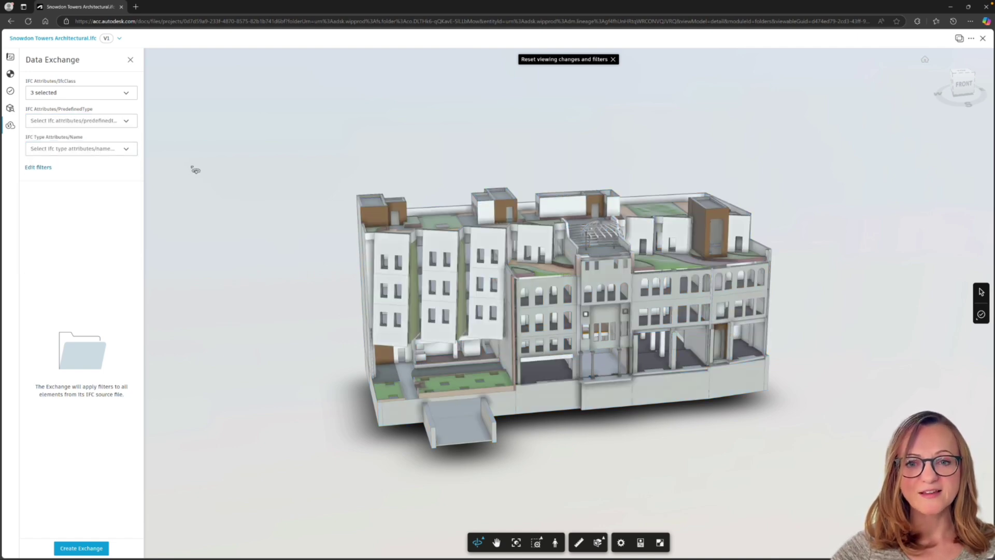
pyautogui.click(32, 167)
pyautogui.click(421, 204)
pyautogui.write('fire ra')
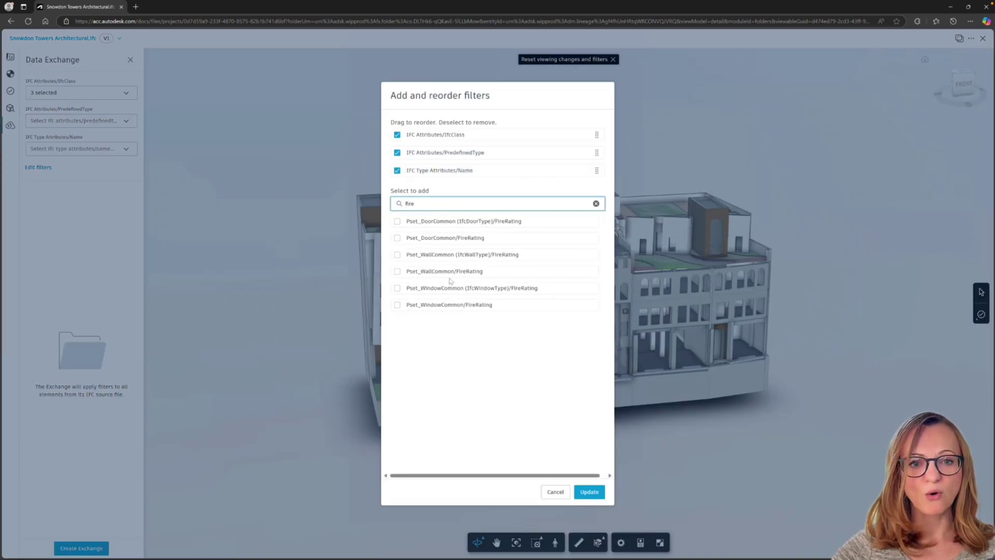
pyautogui.click(397, 271)
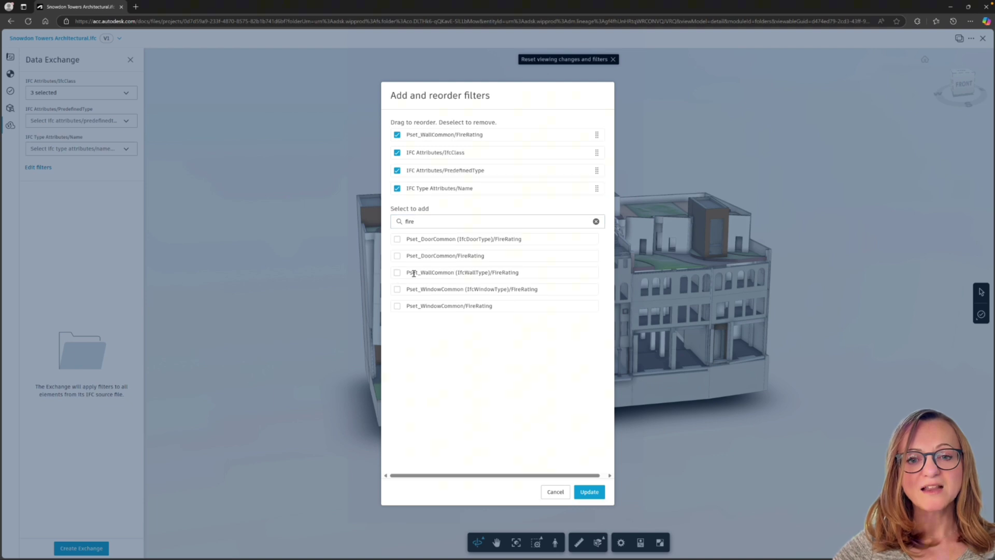
pyautogui.moveTo(598, 136); pyautogui.dragTo(596, 189)
pyautogui.click(591, 491)
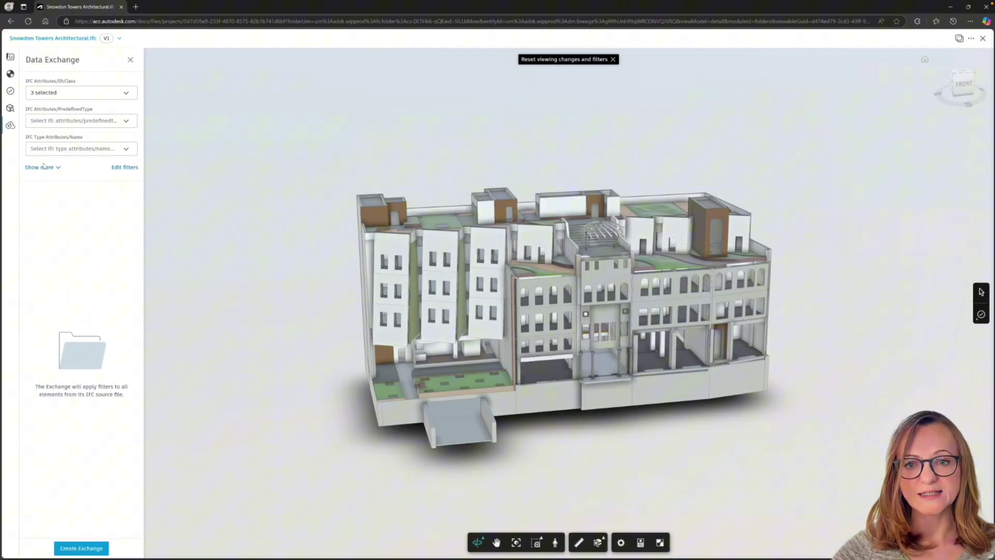
# Step: Keep only walls rated 1 HR, 2 HR and 4 HR, then orbit the model
pyautogui.click(87, 177)
pyautogui.click(36, 191)
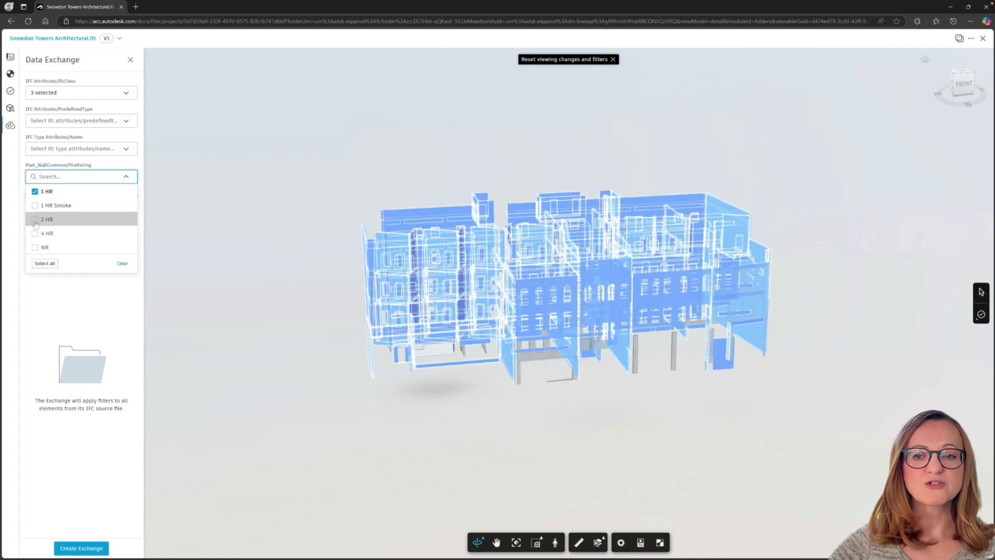
pyautogui.click(35, 219)
pyautogui.click(35, 234)
pyautogui.moveTo(384, 290); pyautogui.dragTo(309, 288)
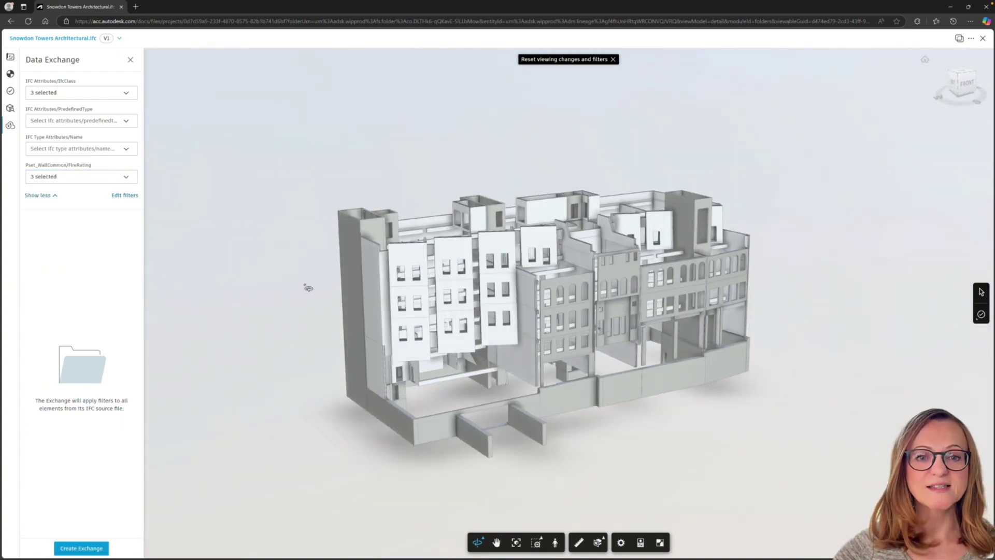
# Step: Rename the new exchange from 'Scene' to 'fire-rated', create it, and close the viewer
pyautogui.click(92, 550)
pyautogui.doubleClick(494, 318)
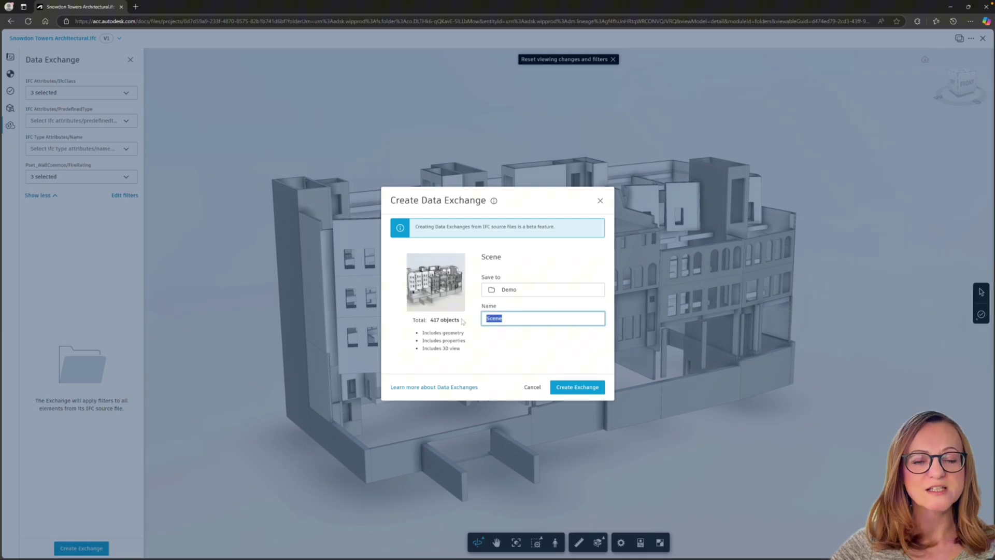
pyautogui.write('fire')
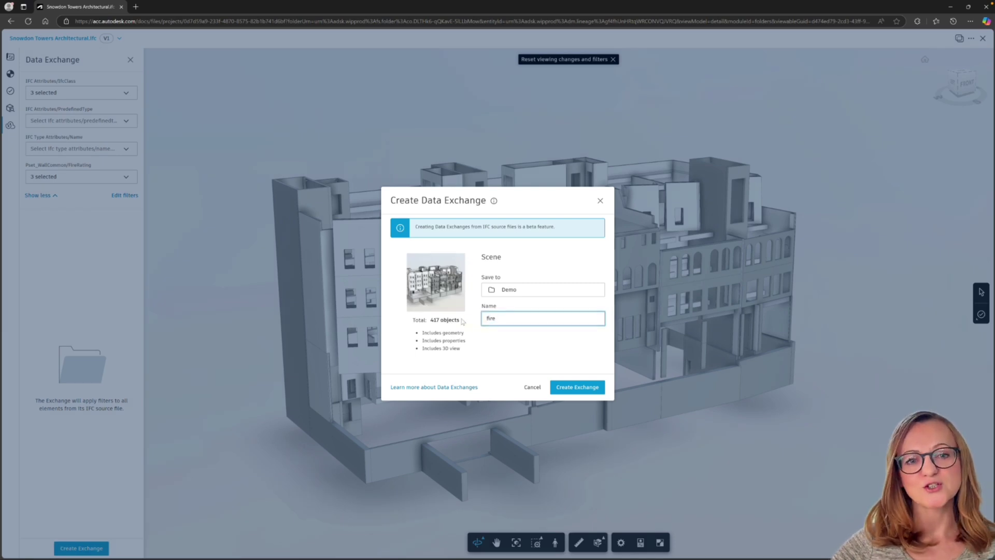
pyautogui.press('BackSpace')
pyautogui.press('BackSpace')
pyautogui.write('walls')
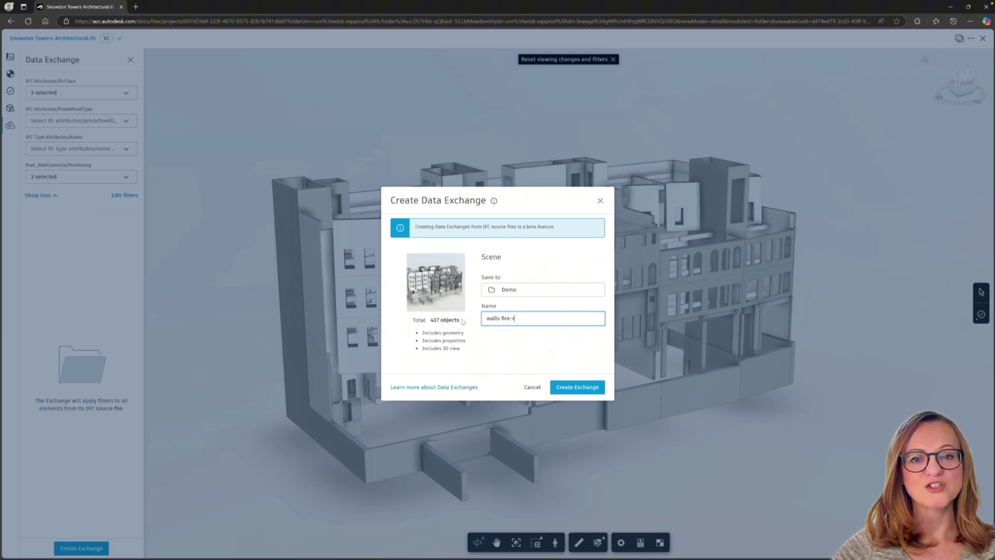
pyautogui.hotkey('ctrl', 'a')
pyautogui.press('BackSpace')
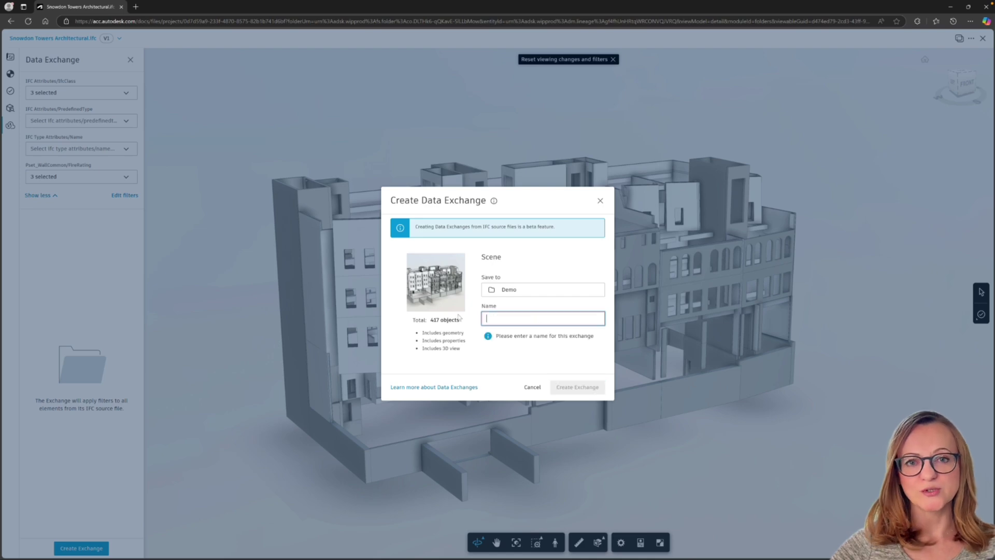
pyautogui.write('fire-rated')
pyautogui.click(582, 391)
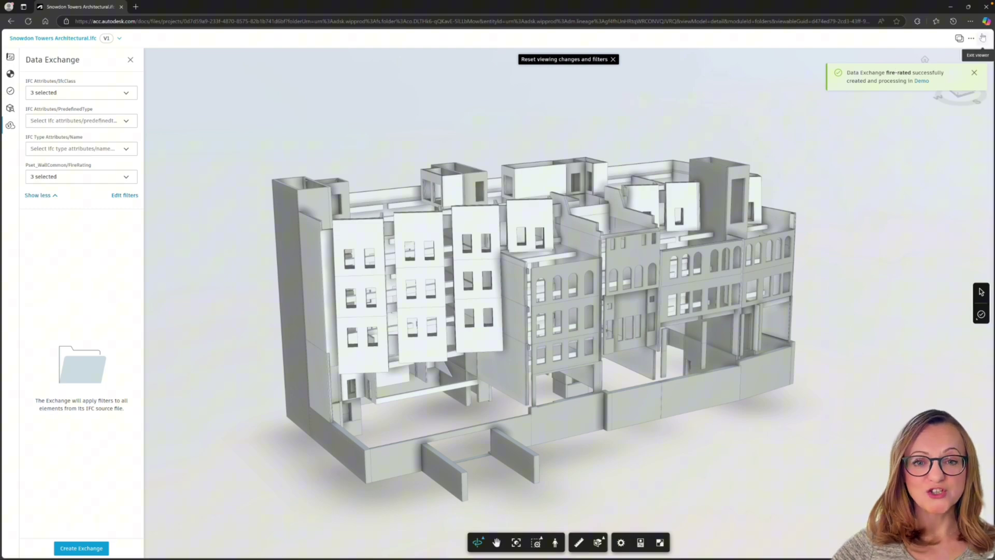
pyautogui.click(982, 39)
# Step: Open the fire-rated exchange and check a wall's FireRating in an enlarged Properties panel
pyautogui.click(156, 164)
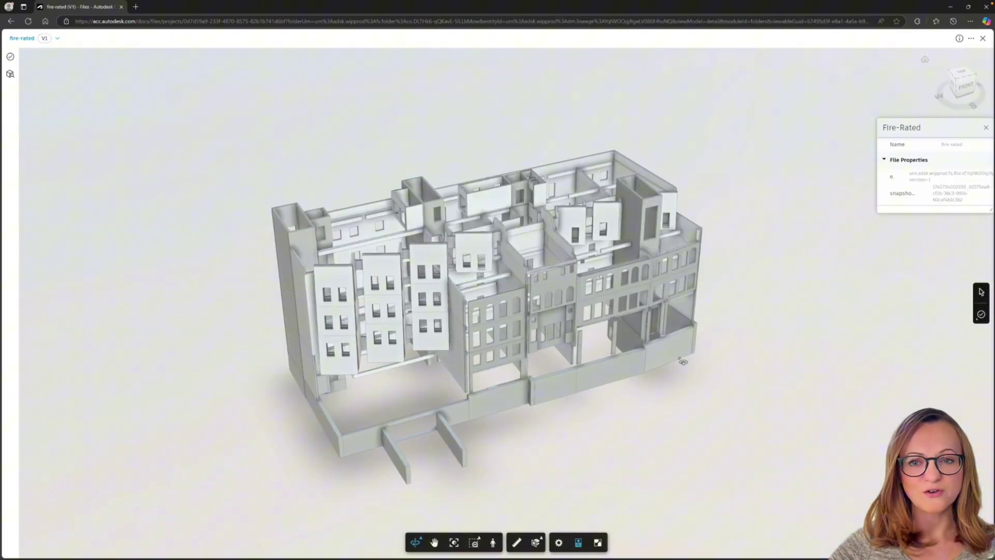
pyautogui.click(541, 291)
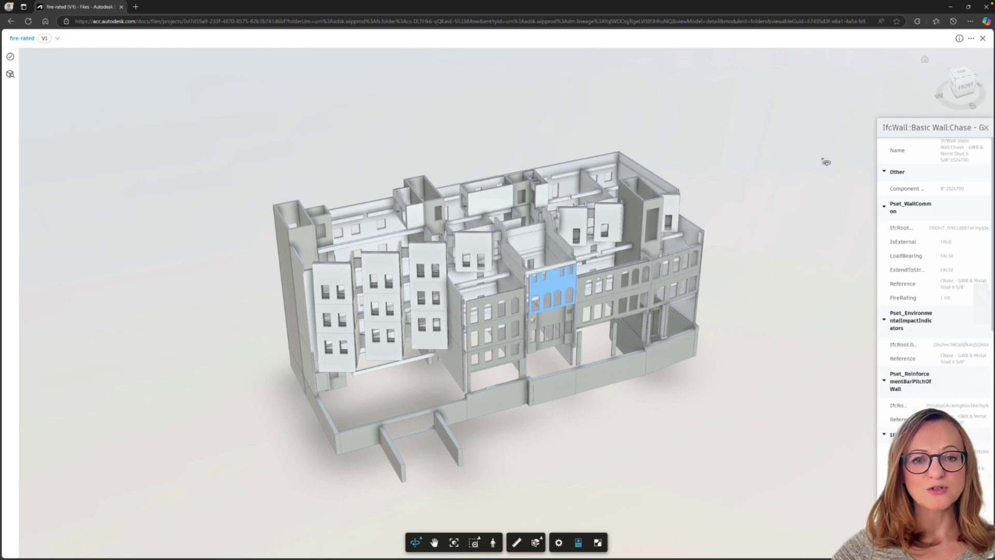
pyautogui.moveTo(862, 467); pyautogui.dragTo(967, 516)
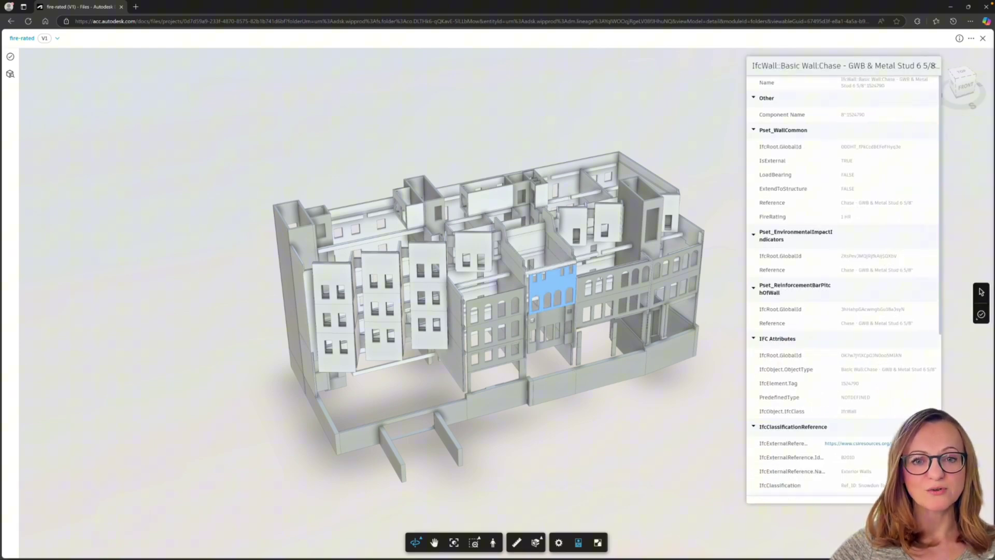
pyautogui.scroll(-5, 855, 311)
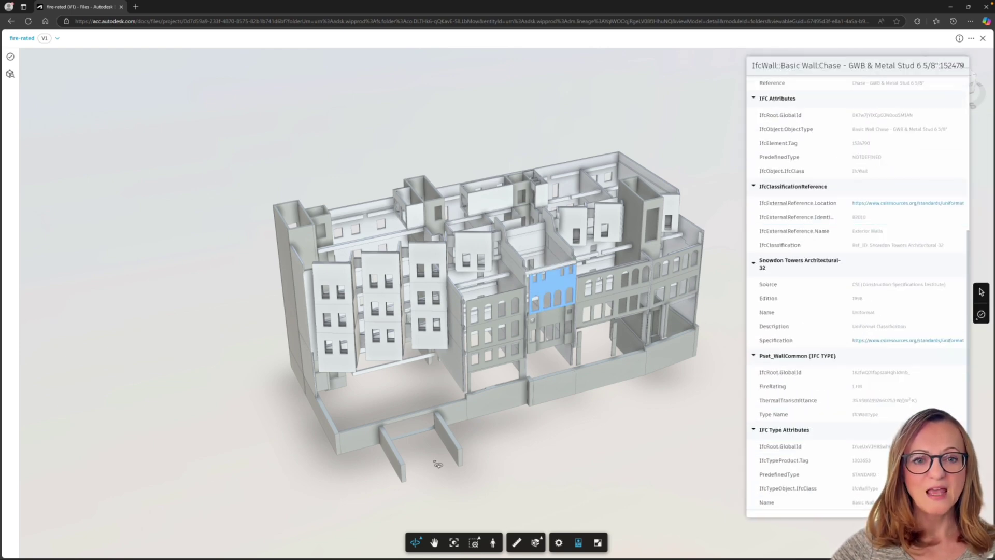
pyautogui.click(982, 37)
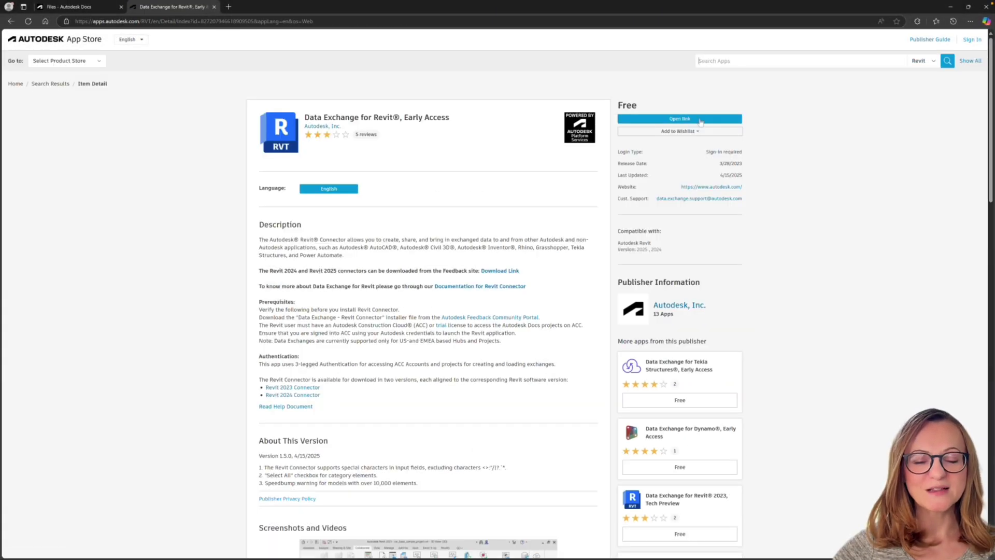
# Step: Sign in to the Data Exchange connectors beta and view the Revit 2025 connector page
pyautogui.click(700, 119)
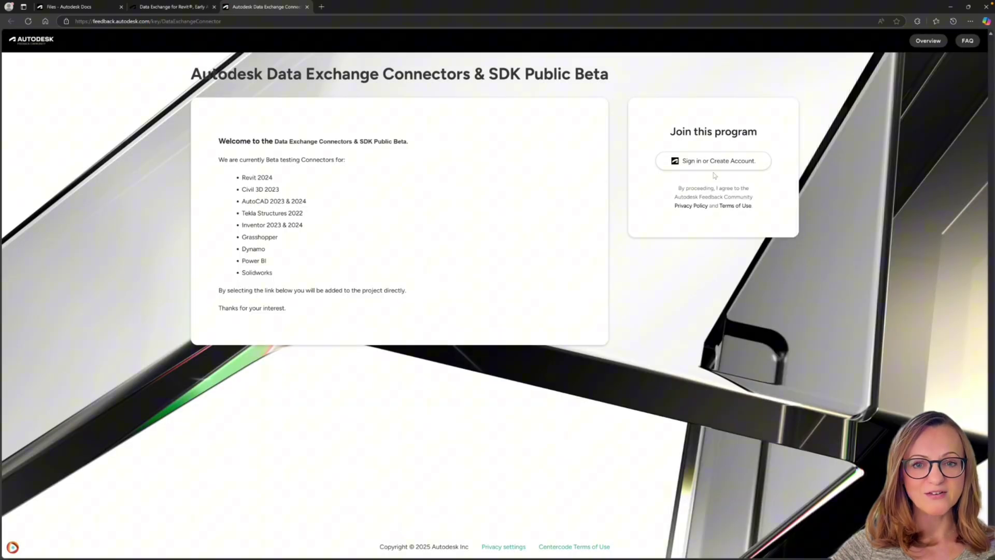
pyautogui.click(726, 160)
pyautogui.scroll(-3, 620, 289)
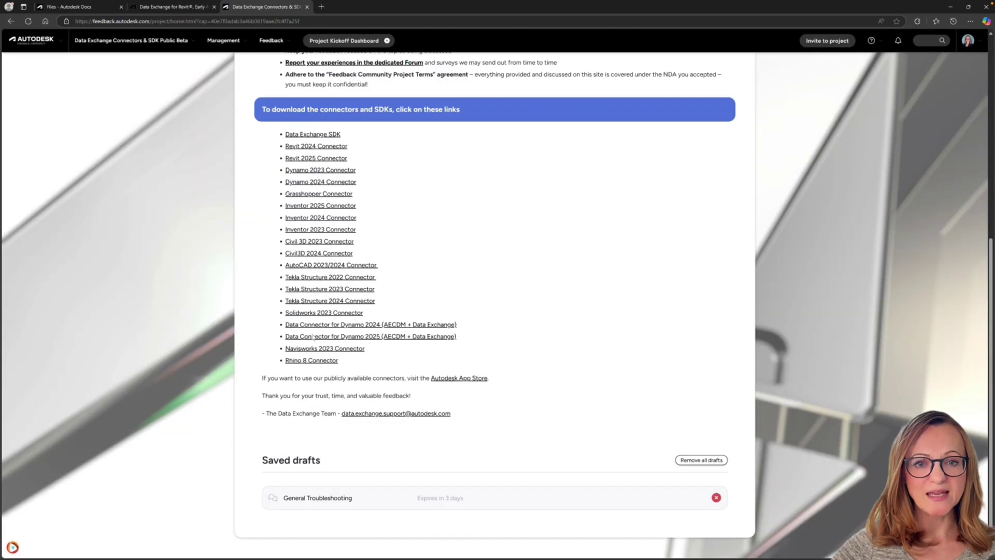
pyautogui.click(316, 158)
pyautogui.scroll(-2, 394, 259)
pyautogui.moveTo(262, 220); pyautogui.dragTo(422, 231)
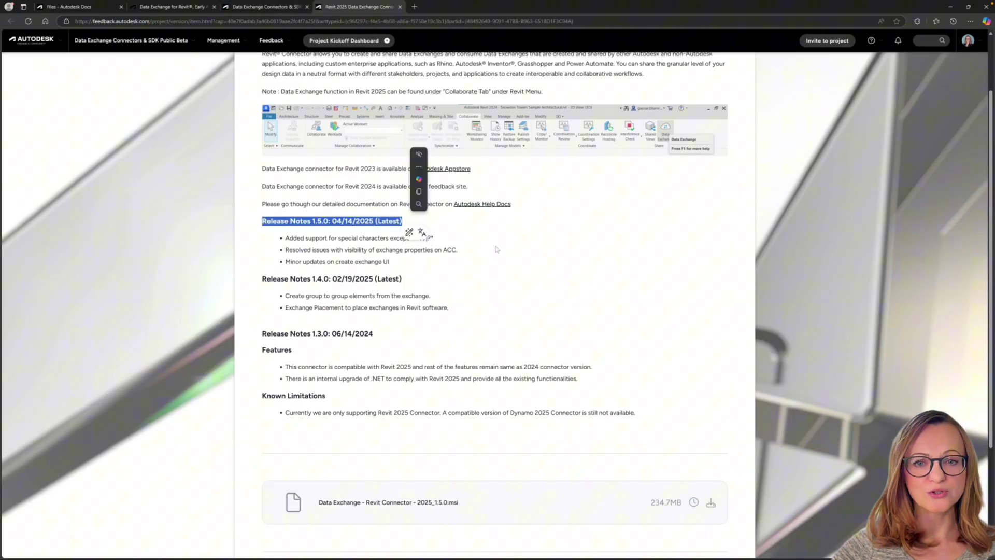
pyautogui.scroll(-3, 674, 366)
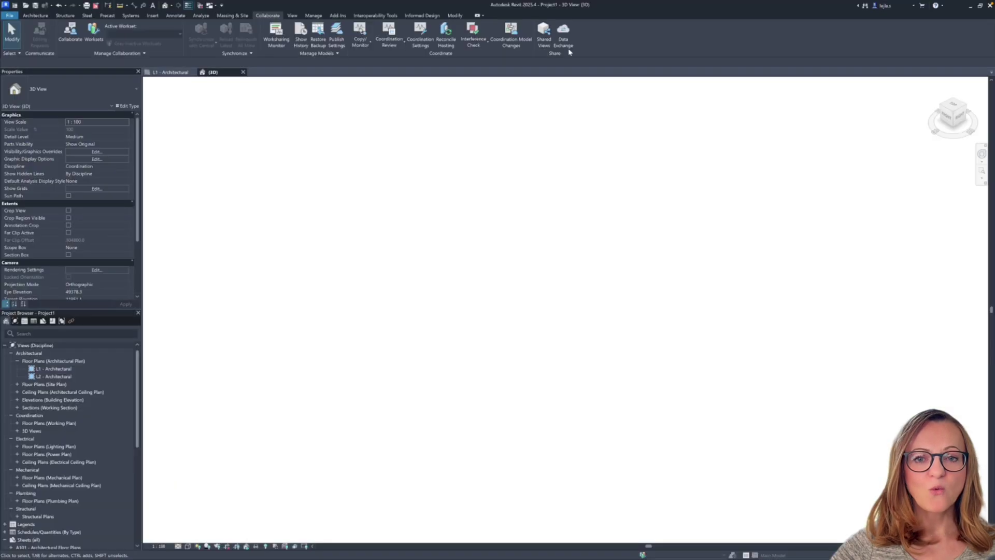
# Step: Load the Structural data exchange into Revit's 3D view
pyautogui.click(564, 32)
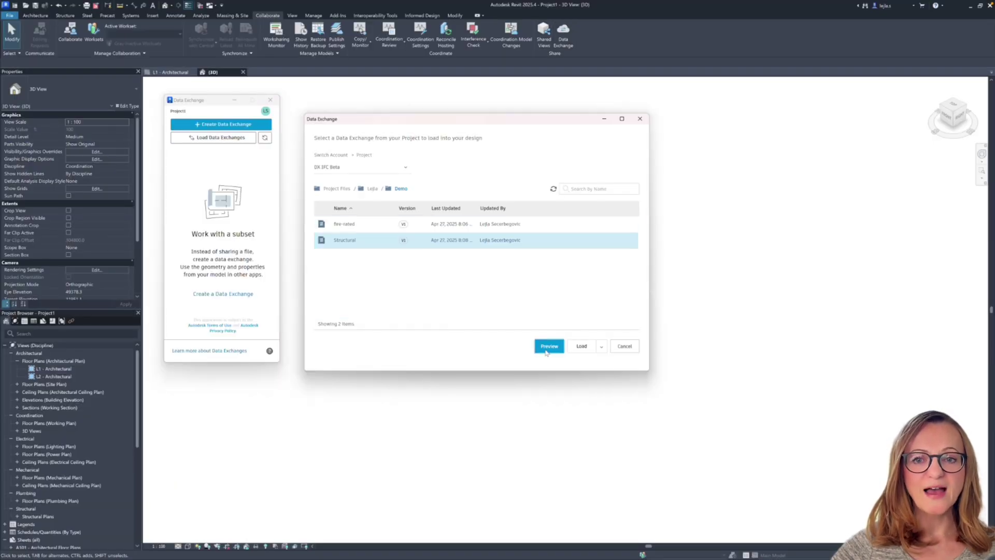
pyautogui.click(548, 346)
pyautogui.click(582, 347)
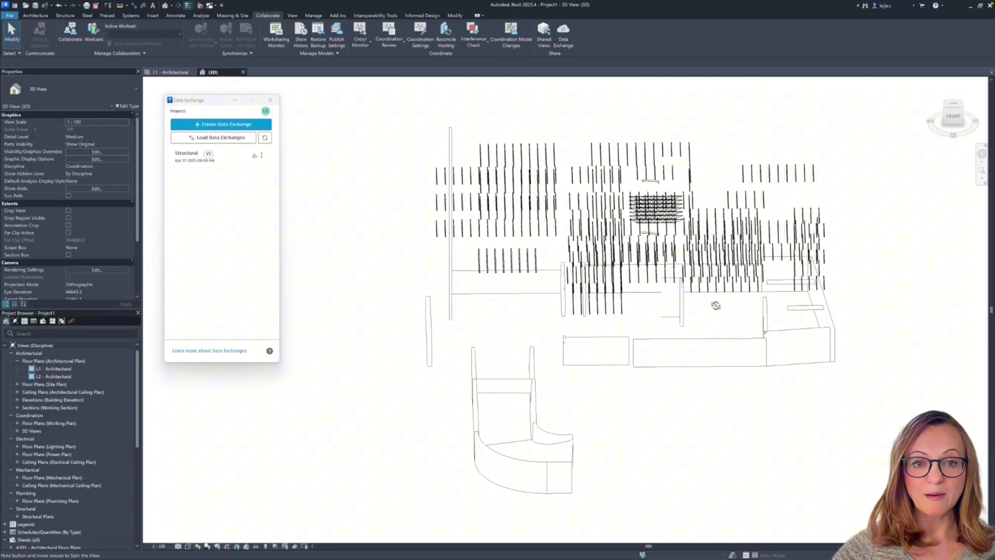
pyautogui.scroll(5, 841, 185)
# Step: Temporarily hide the roof floor and inspect an exposed bar joist and a structural wall
pyautogui.click(841, 185)
pyautogui.keyDown('shift'); pyautogui.moveTo(842, 185); pyautogui.dragTo(311, 519, button='middle'); pyautogui.keyUp('shift')
pyautogui.click(261, 547)
pyautogui.click(273, 528)
pyautogui.click(589, 269)
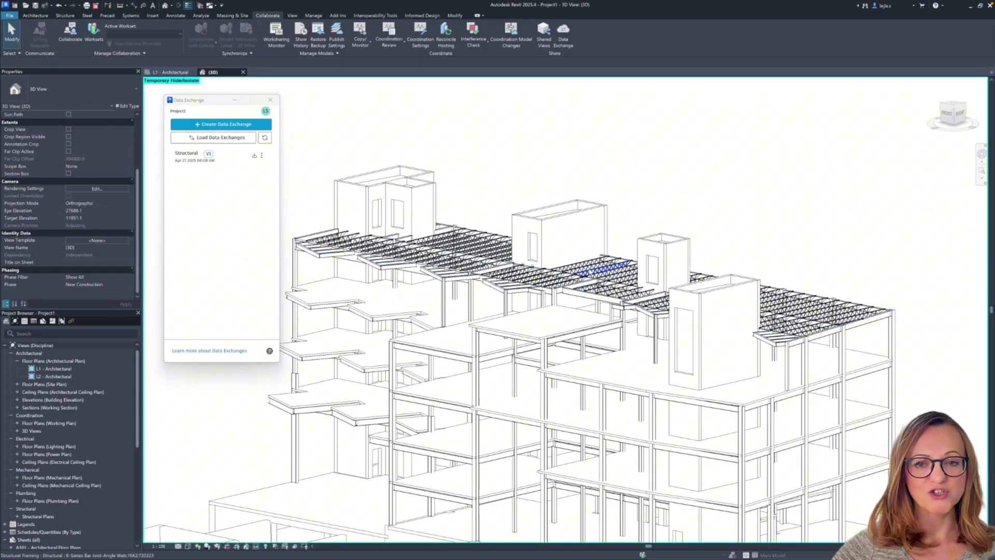
pyautogui.scroll(5, 648, 275)
pyautogui.scroll(-6, 675, 286)
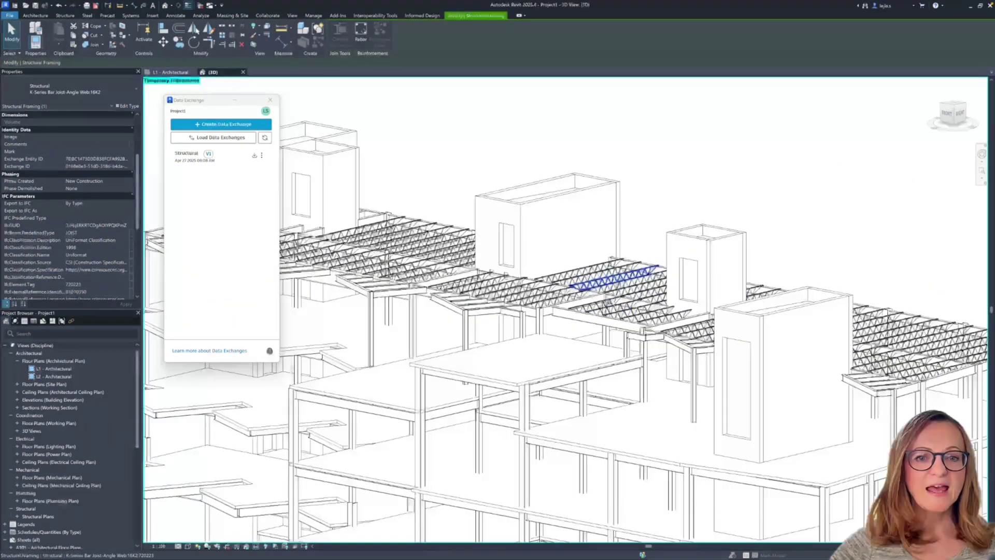
pyautogui.click(691, 248)
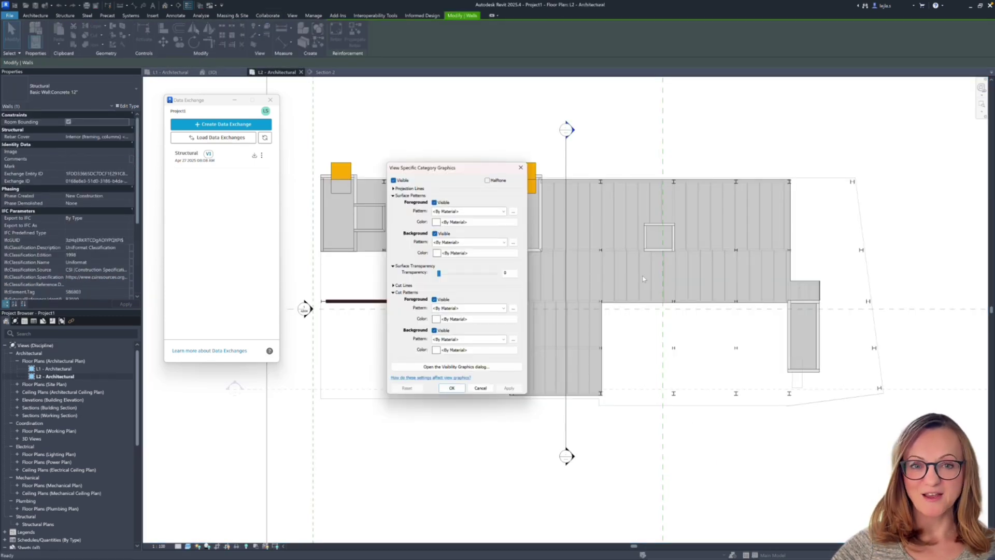
# Step: Give cut walls a solid black fill pattern
pyautogui.click(502, 308)
pyautogui.click(501, 323)
pyautogui.click(436, 319)
pyautogui.click(468, 392)
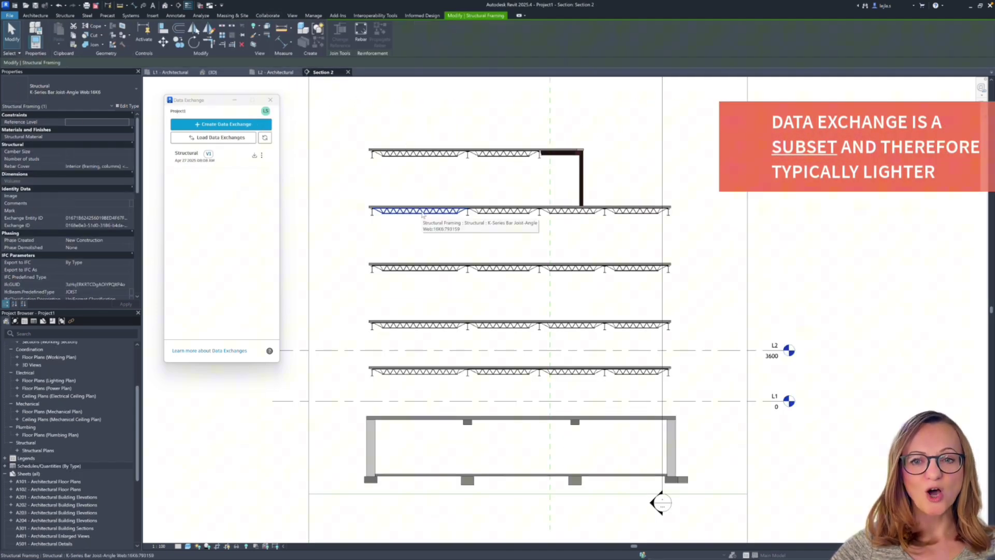
# Step: Create a Structural Framing schedule with IfcClassification.Name and IfcGUID fields, then return to Section 2
pyautogui.rightClick(82, 465)
pyautogui.click(123, 366)
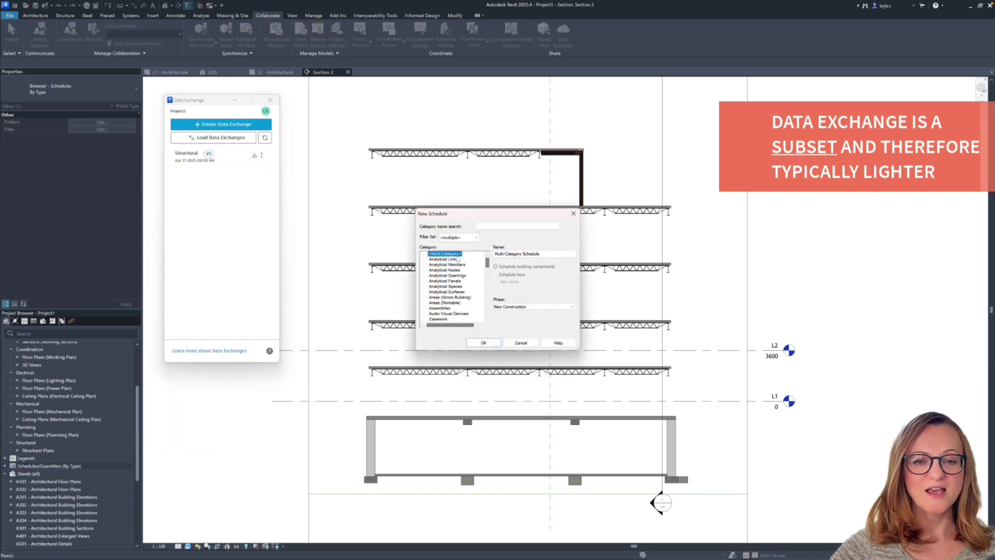
pyautogui.click(520, 343)
pyautogui.scroll(-3, 482, 272)
pyautogui.click(500, 235)
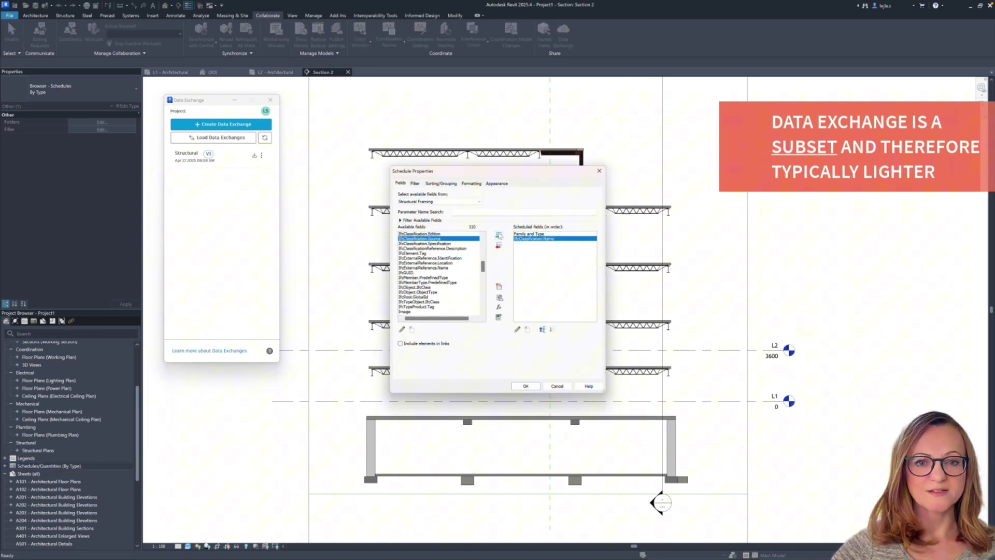
pyautogui.doubleClick(409, 272)
pyautogui.click(526, 387)
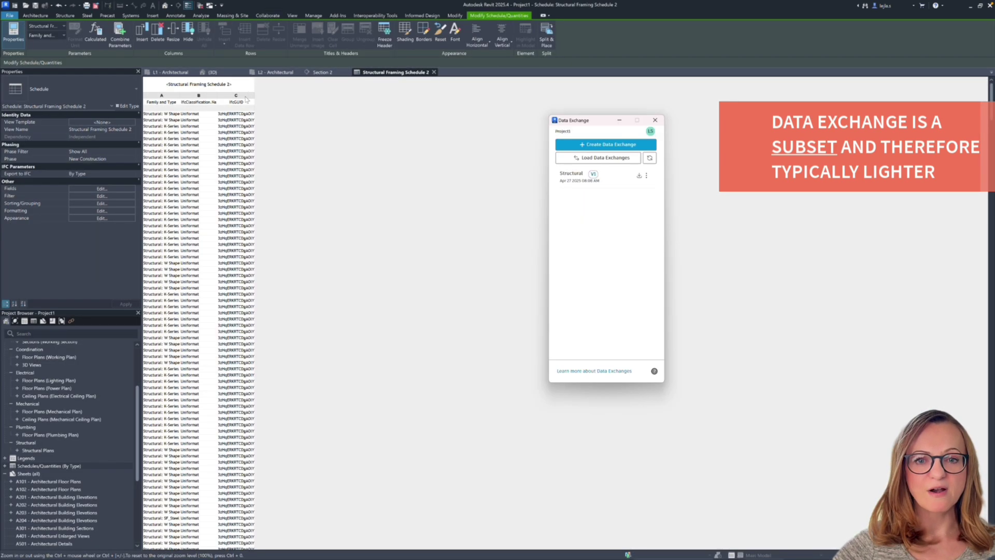
pyautogui.scroll(-10, 324, 348)
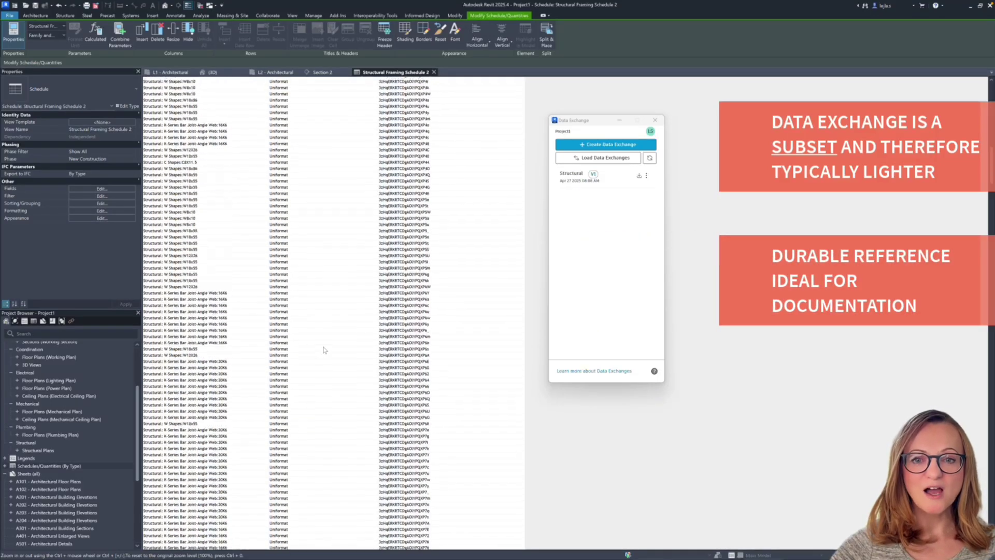
pyautogui.click(324, 343)
pyautogui.click(322, 72)
pyautogui.moveTo(596, 120); pyautogui.dragTo(248, 105)
# Step: Use Tag by Category to tag a bar joist and the W18x55 beam in Section 2
pyautogui.click(298, 161)
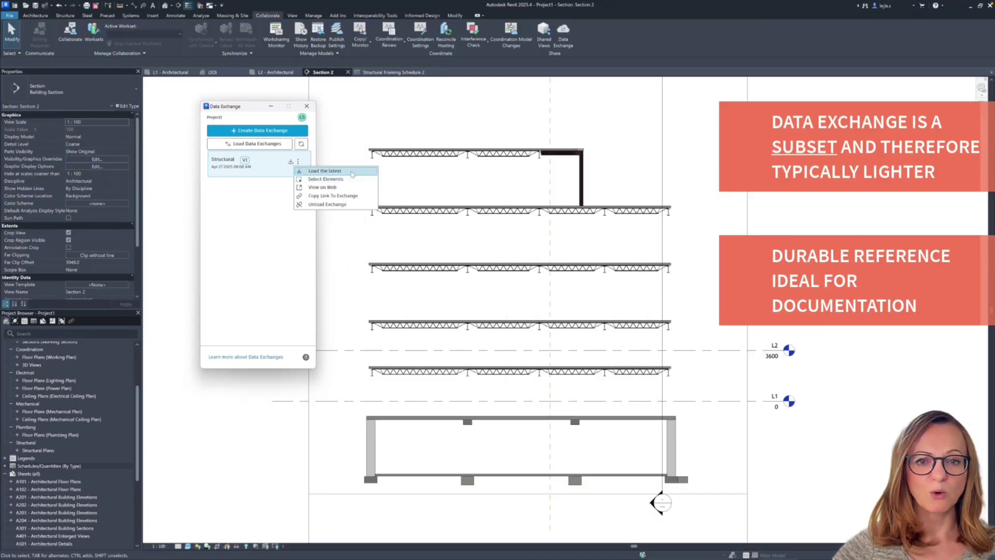
pyautogui.moveTo(305, 107); pyautogui.dragTo(277, 101)
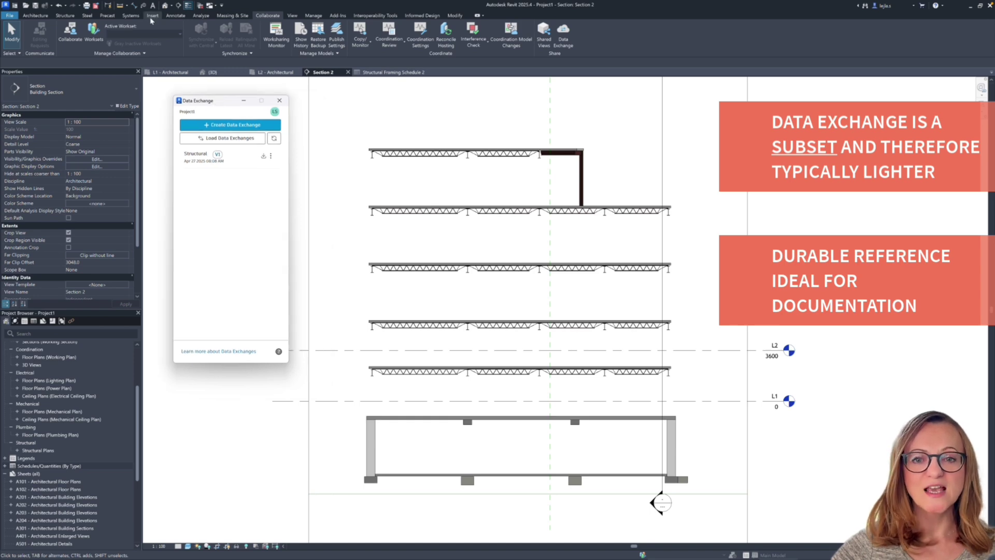
pyautogui.click(176, 15)
pyautogui.click(422, 34)
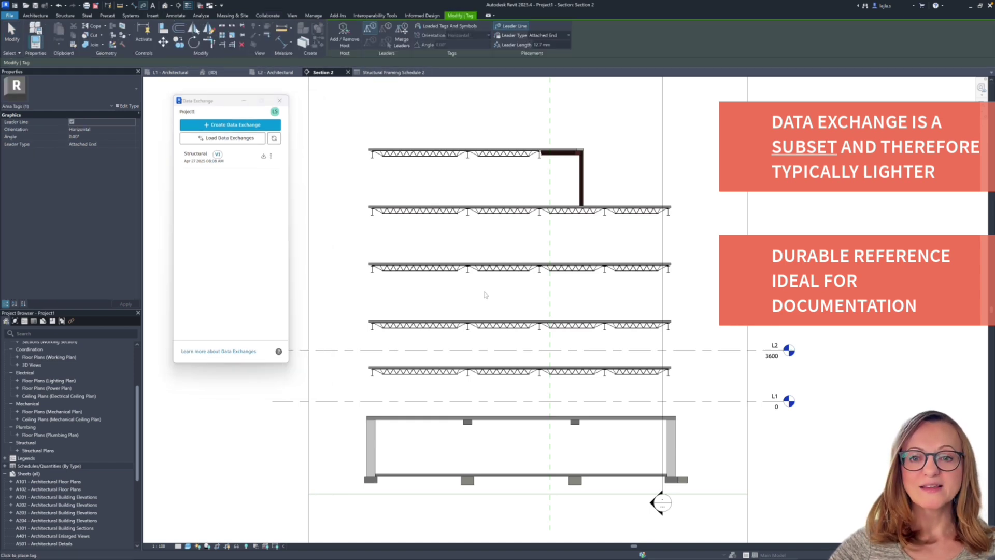
pyautogui.click(500, 269)
pyautogui.scroll(2, 524, 267)
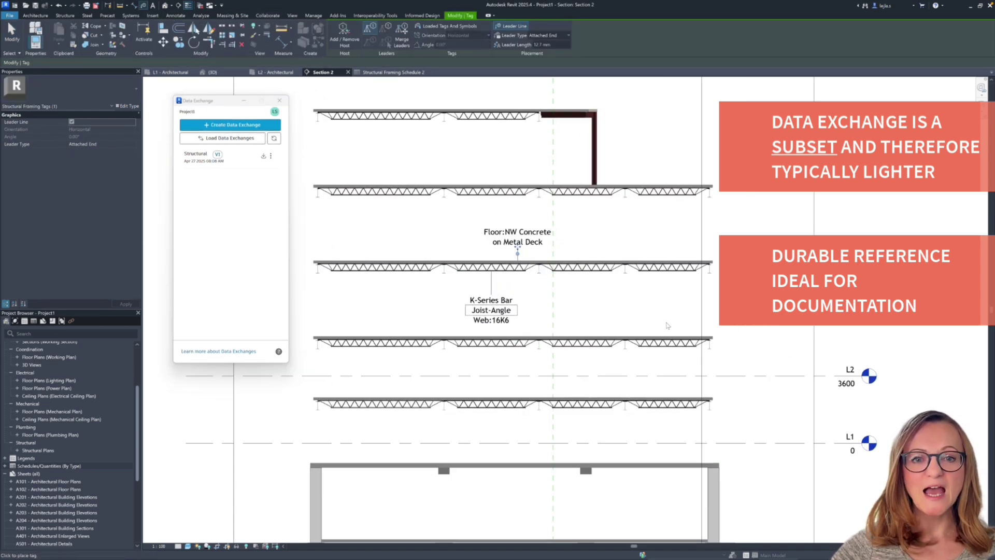
pyautogui.click(712, 342)
pyautogui.press('Escape')
pyautogui.click(271, 156)
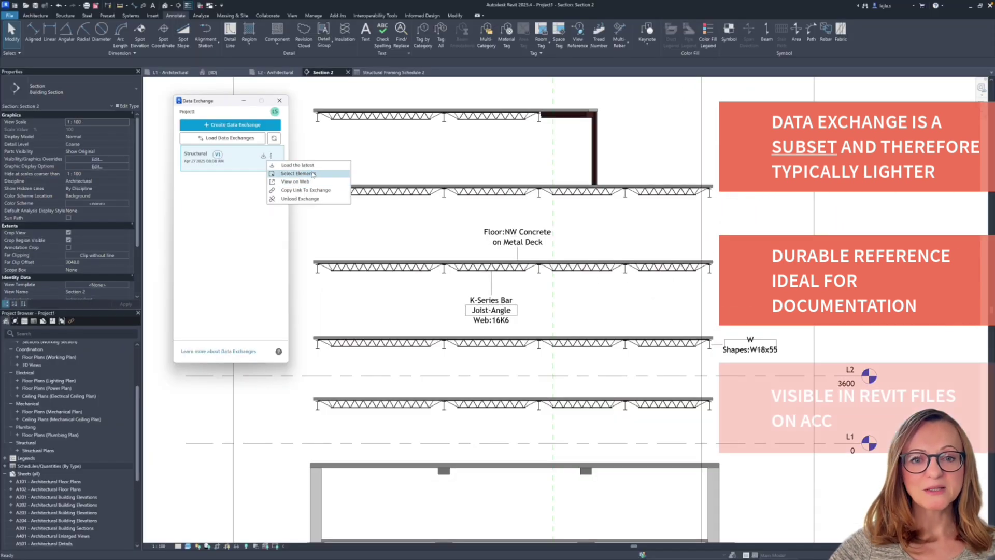
pyautogui.press('Escape')
# Step: Browse the 2D views Section 1, Section 2, L2 - Architectural and the A202 sheet
pyautogui.click(313, 15)
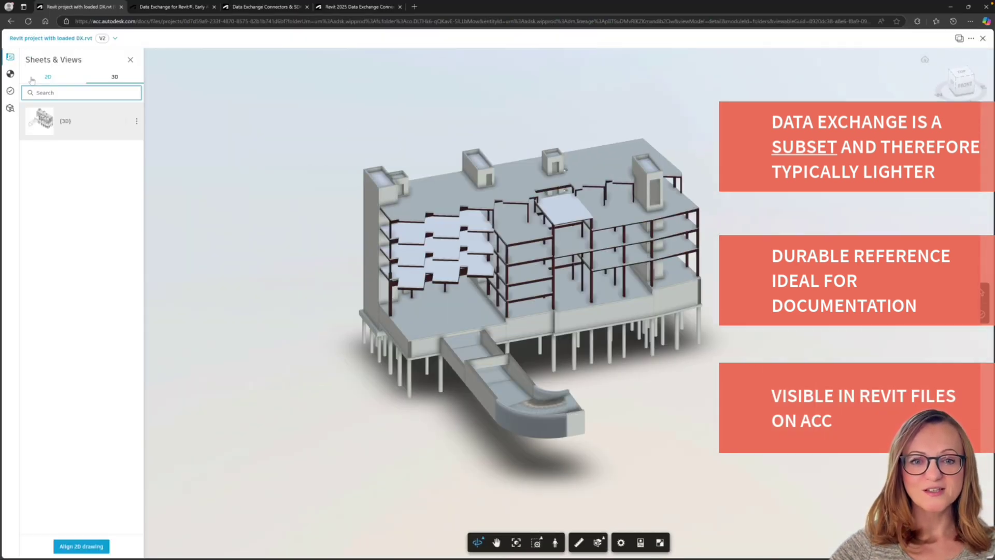
pyautogui.click(32, 77)
pyautogui.scroll(-5, 78, 311)
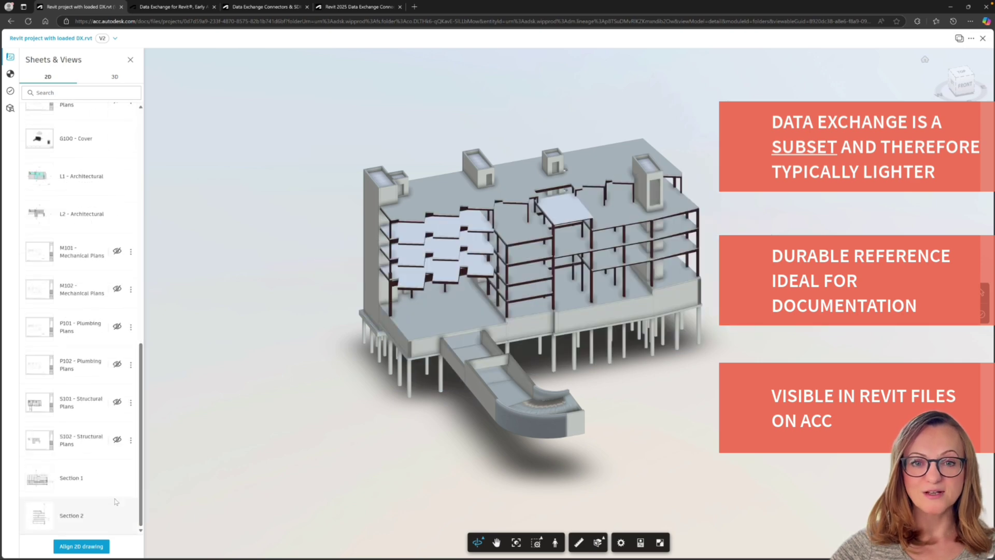
pyautogui.click(71, 477)
pyautogui.click(84, 517)
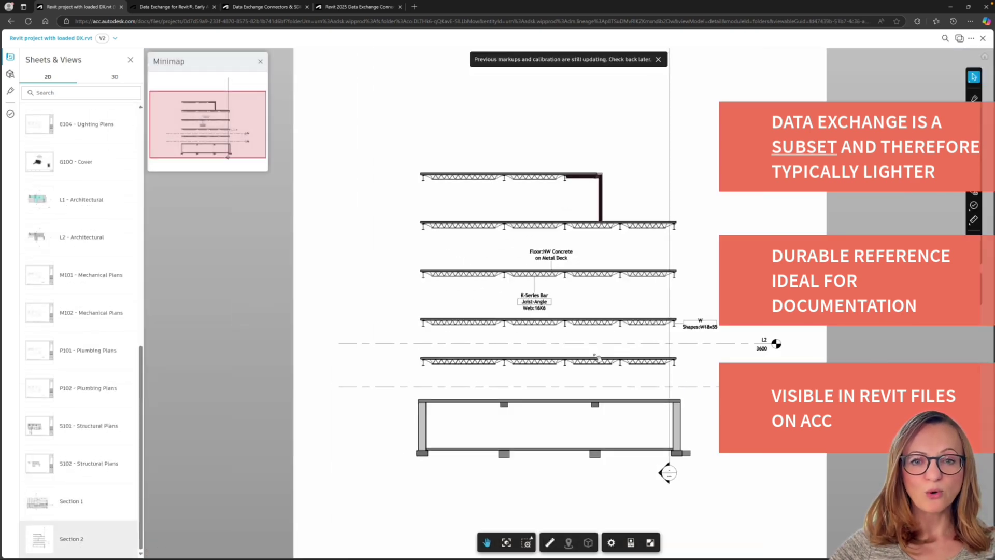
pyautogui.click(83, 237)
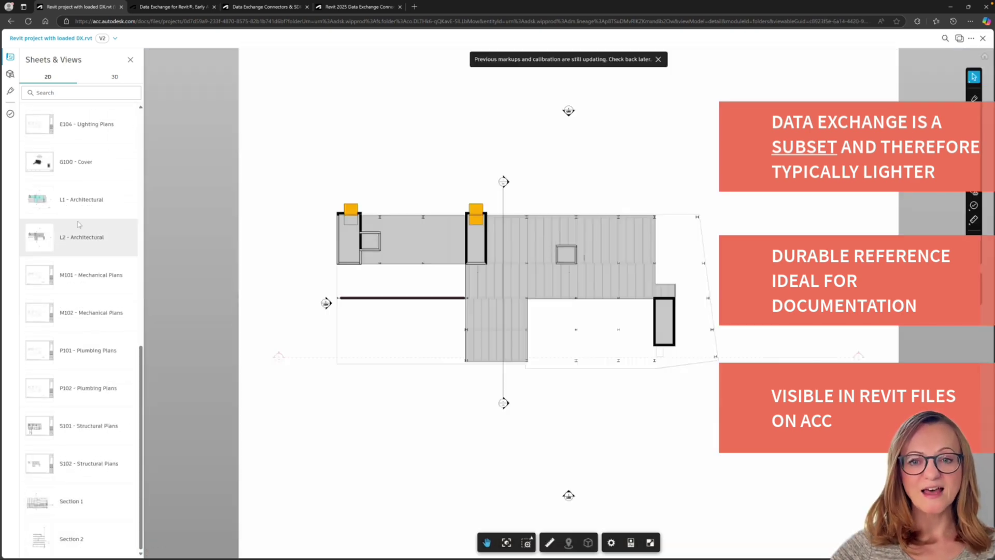
pyautogui.scroll(10, 84, 219)
pyautogui.click(83, 228)
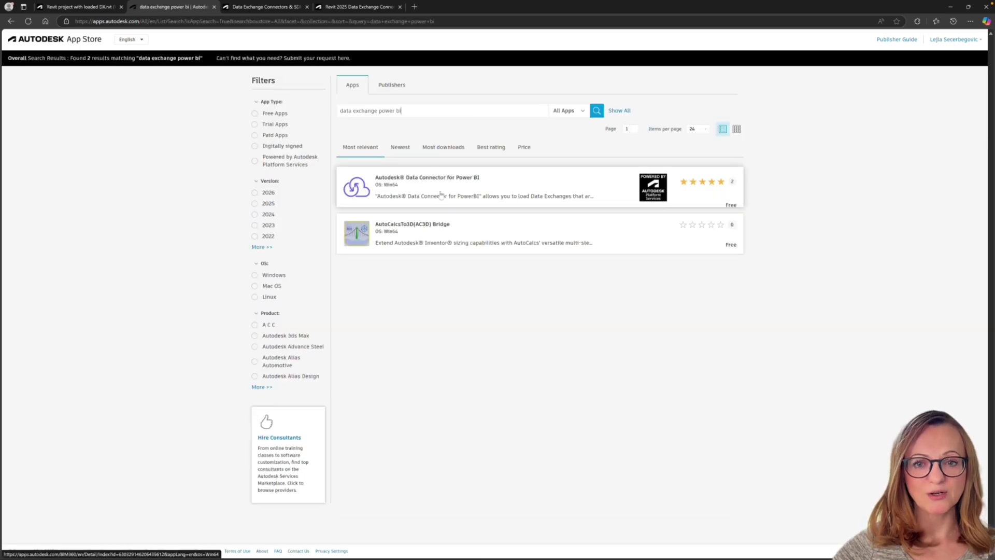
# Step: Open the Autodesk Data Connector for Power BI listing and download it
pyautogui.click(529, 185)
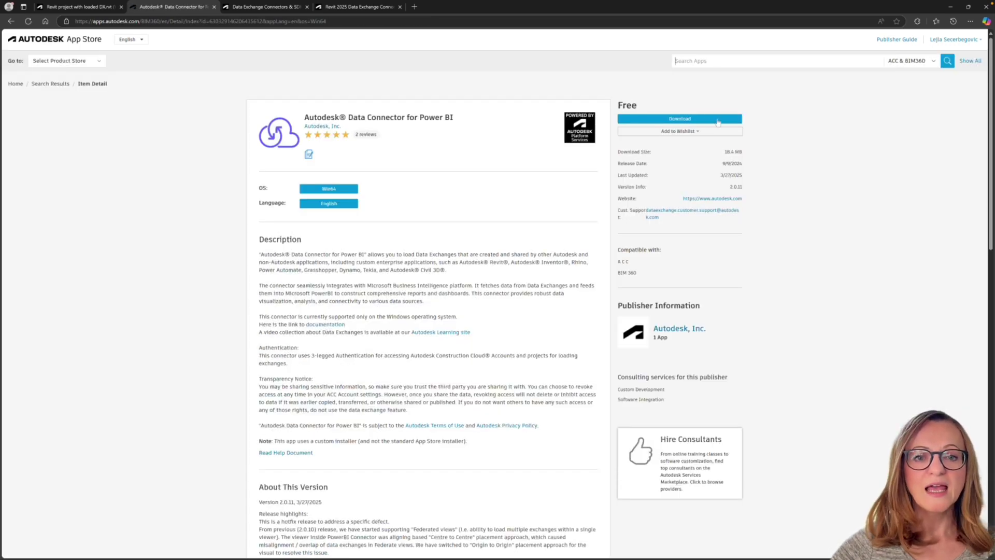
pyautogui.click(716, 121)
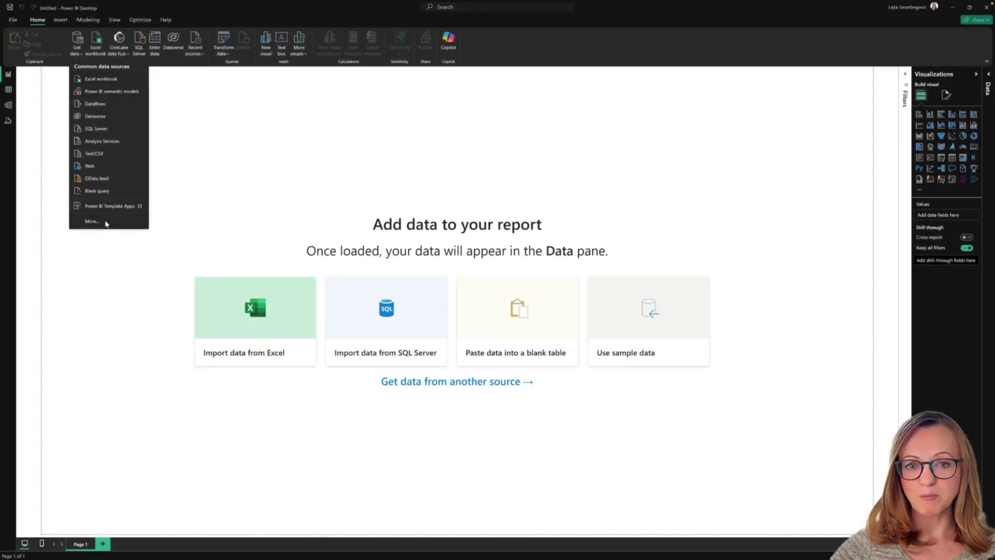
# Step: Connect the Autodesk Data Connector to the Structural Only exchange by pasting its Data Exchange URL
pyautogui.click(91, 221)
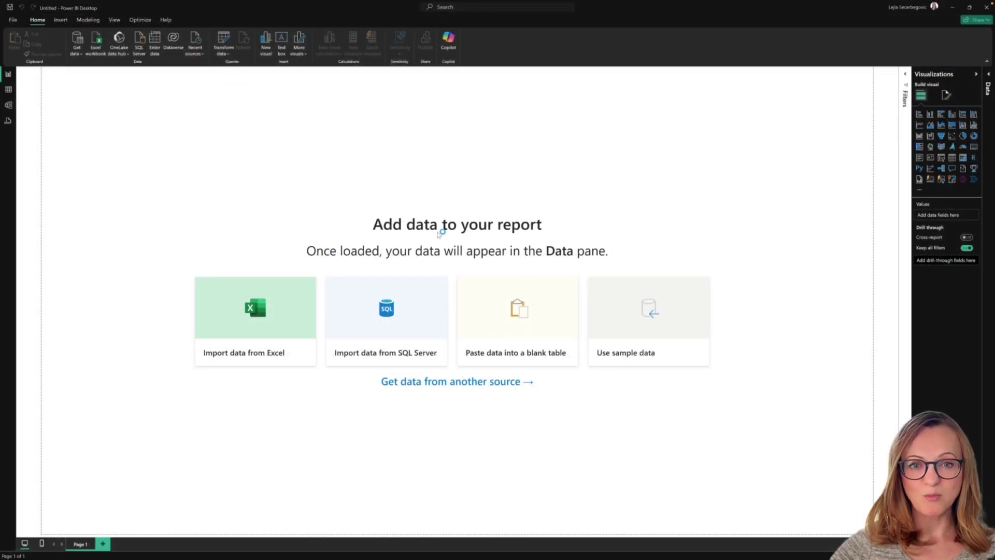
pyautogui.write('autodesk')
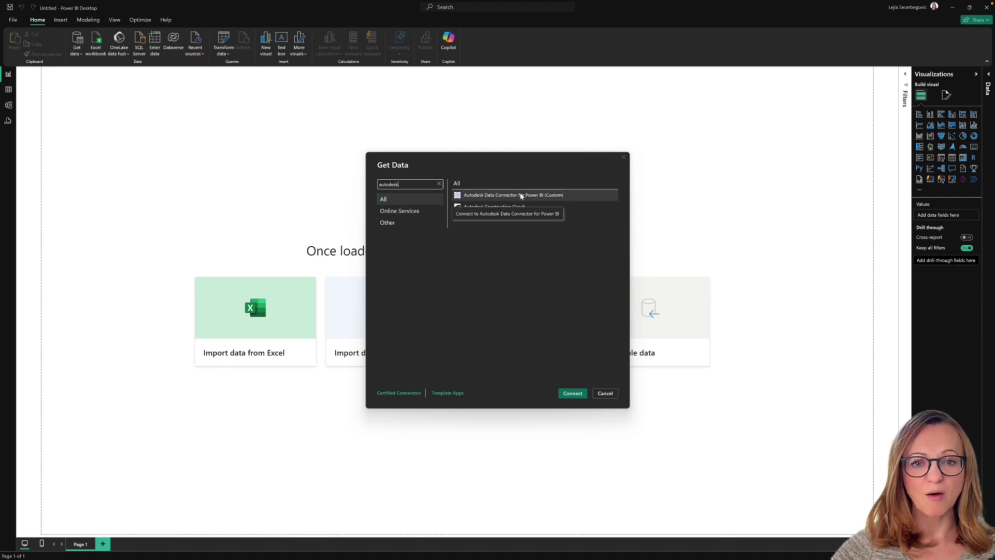
pyautogui.click(564, 195)
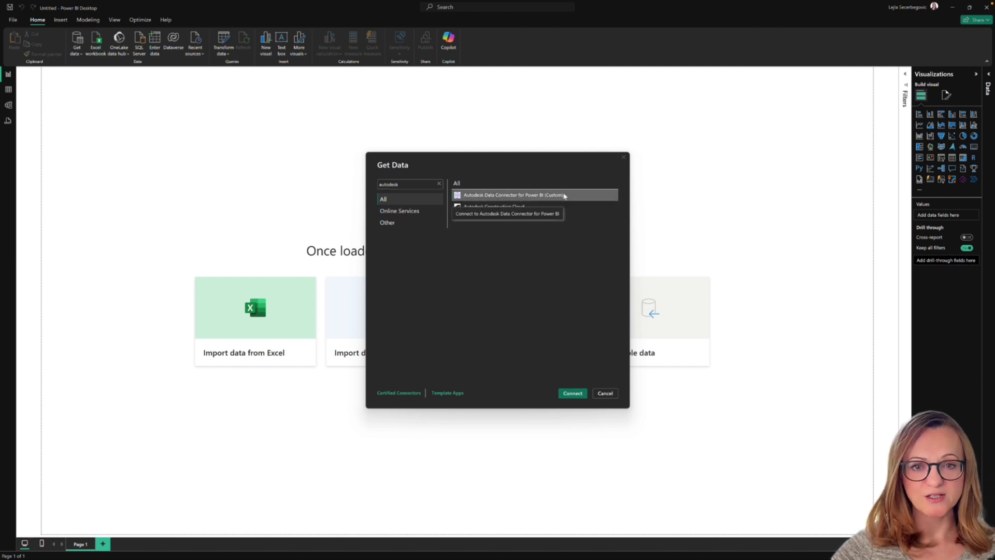
pyautogui.click(572, 392)
pyautogui.click(444, 244)
pyautogui.click(433, 256)
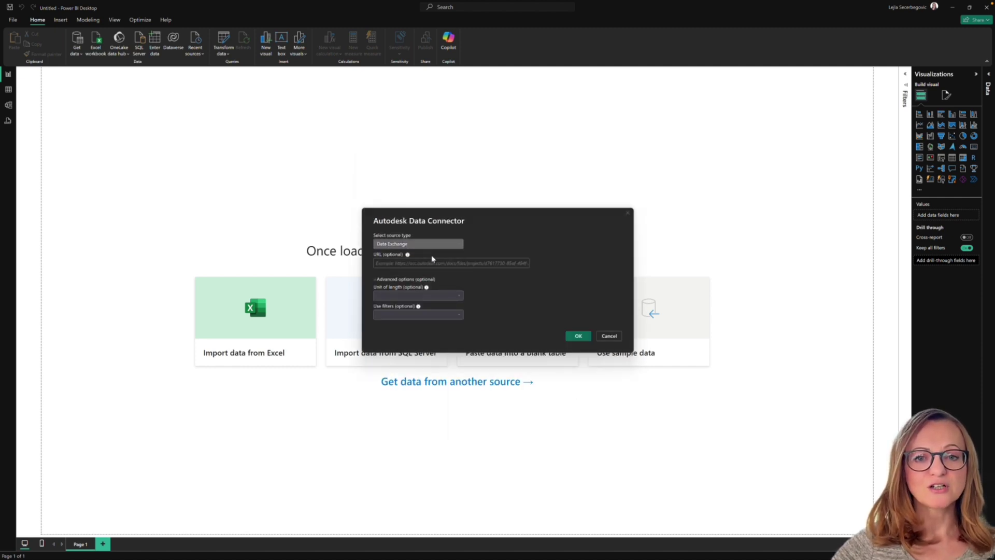
pyautogui.click(440, 262)
pyautogui.hotkey('ctrl', 'v')
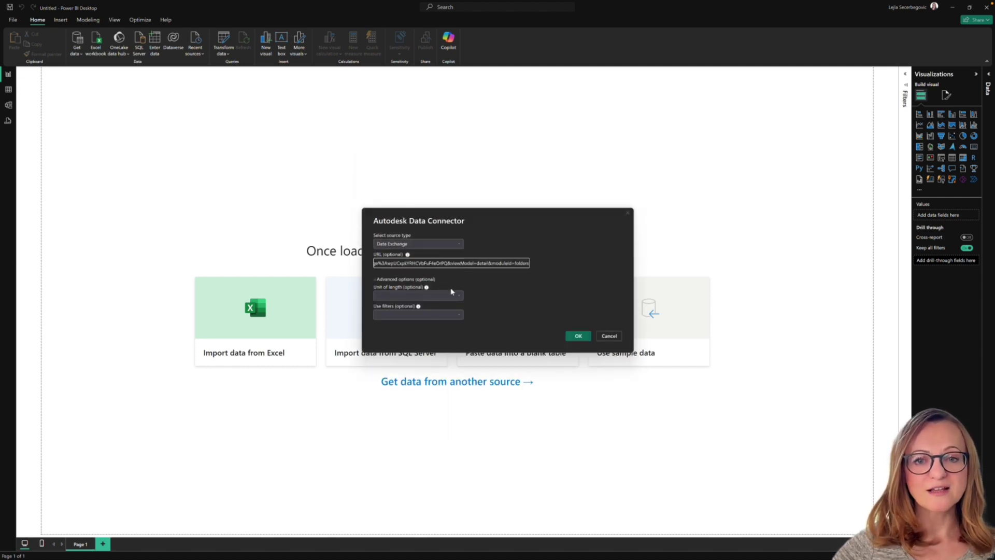
pyautogui.click(579, 337)
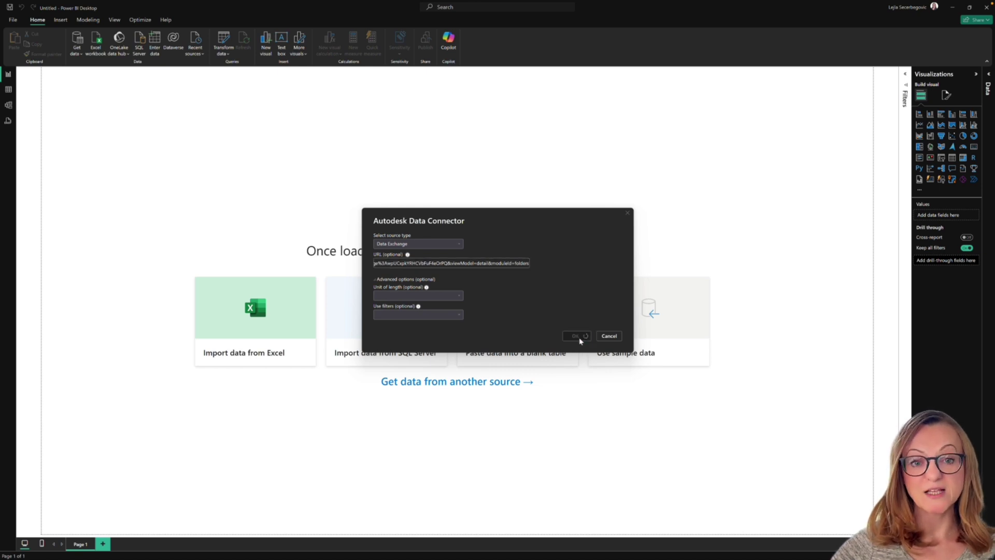
# Step: Import the Autodesk Data Connector custom visual from its .pbiviz file
pyautogui.click(802, 189)
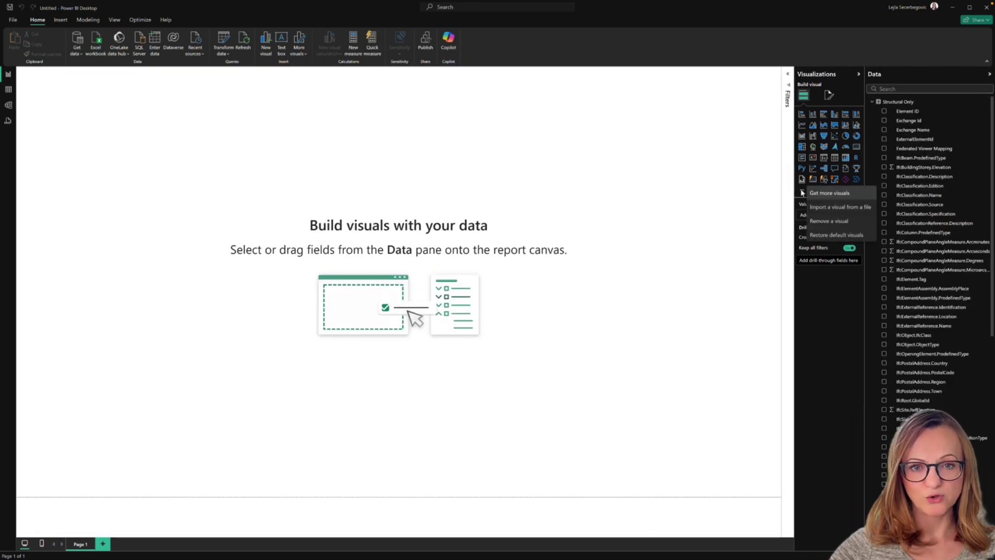
pyautogui.click(824, 206)
pyautogui.click(136, 59)
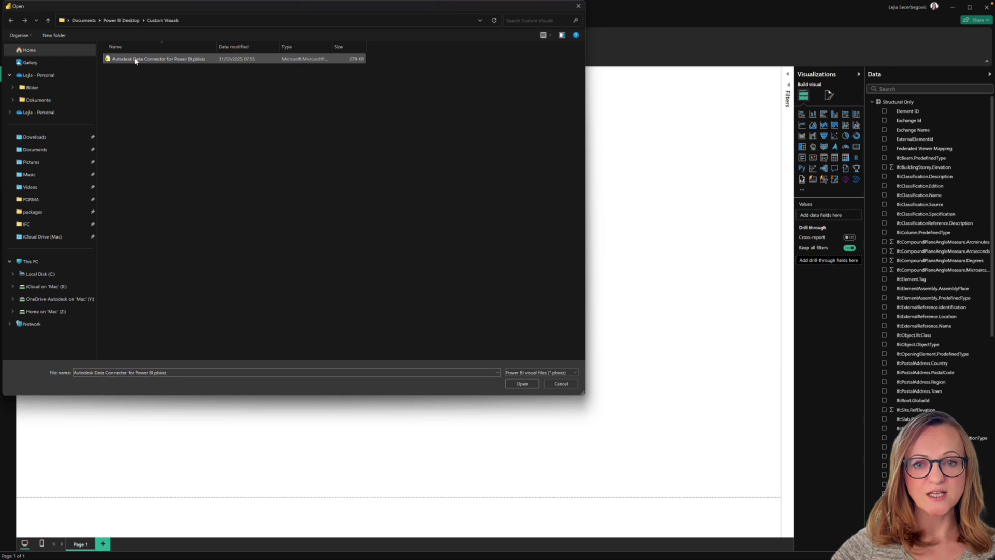
pyautogui.click(519, 386)
pyautogui.click(566, 301)
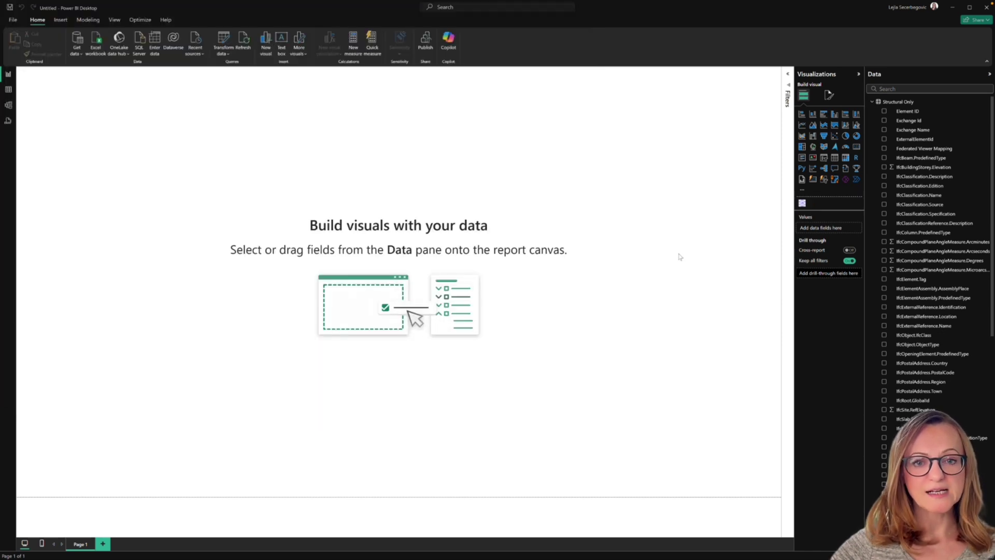
# Step: Place an enlarged Autodesk viewer visual on the canvas and search the fields for 'view'
pyautogui.click(803, 204)
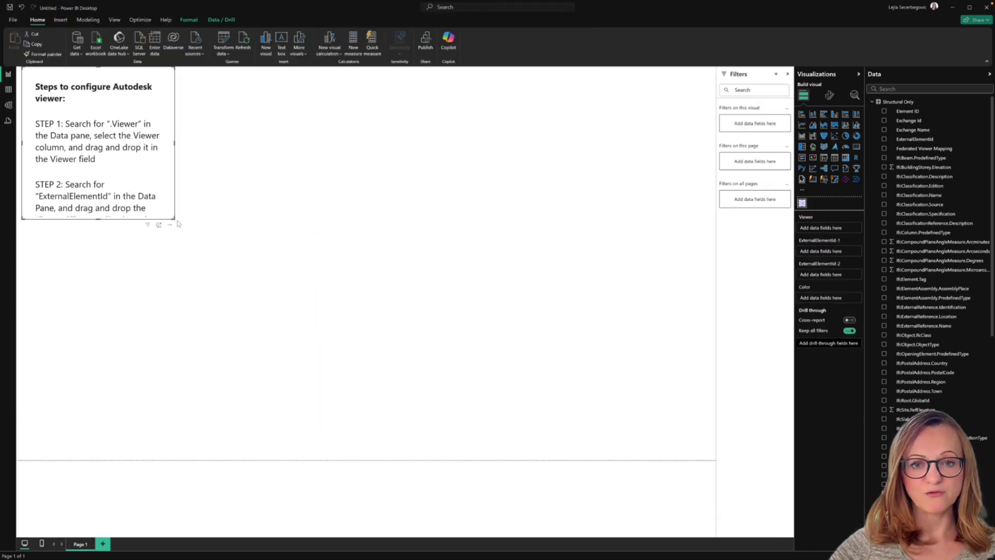
pyautogui.moveTo(176, 222); pyautogui.dragTo(331, 319)
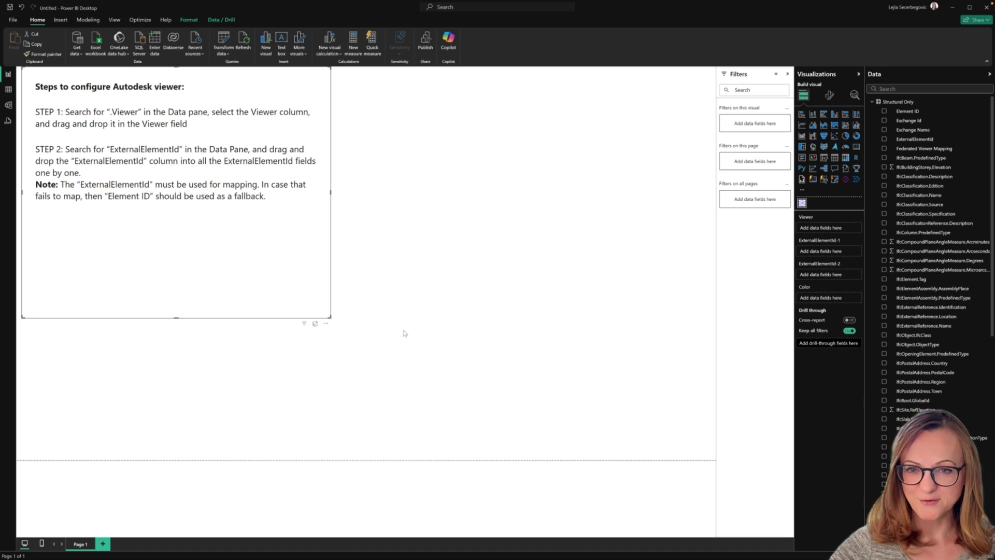
pyautogui.click(938, 89)
pyautogui.write('viewer')
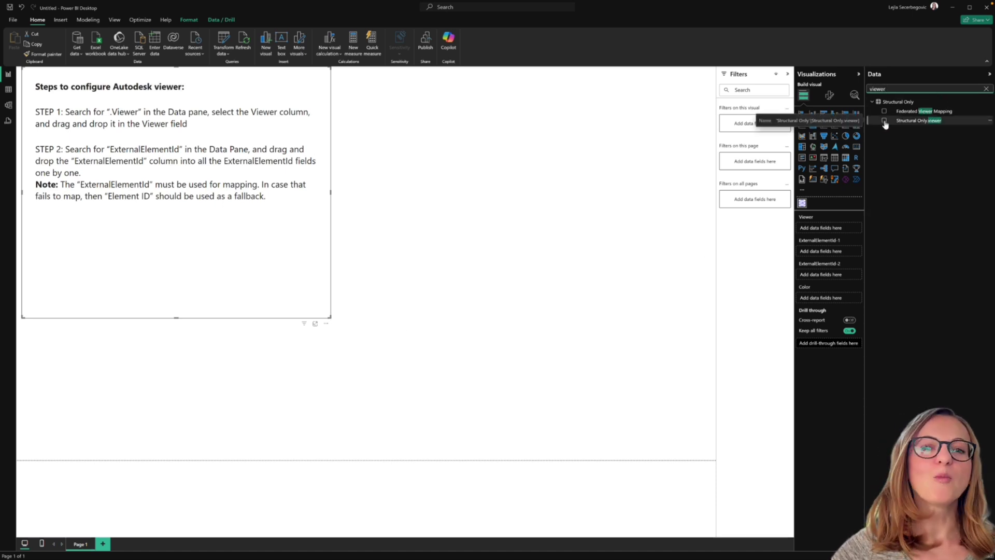
# Step: Bind Structural Only.viewer and ExternalElementId in both element id wells of the viewer visual
pyautogui.click(936, 121)
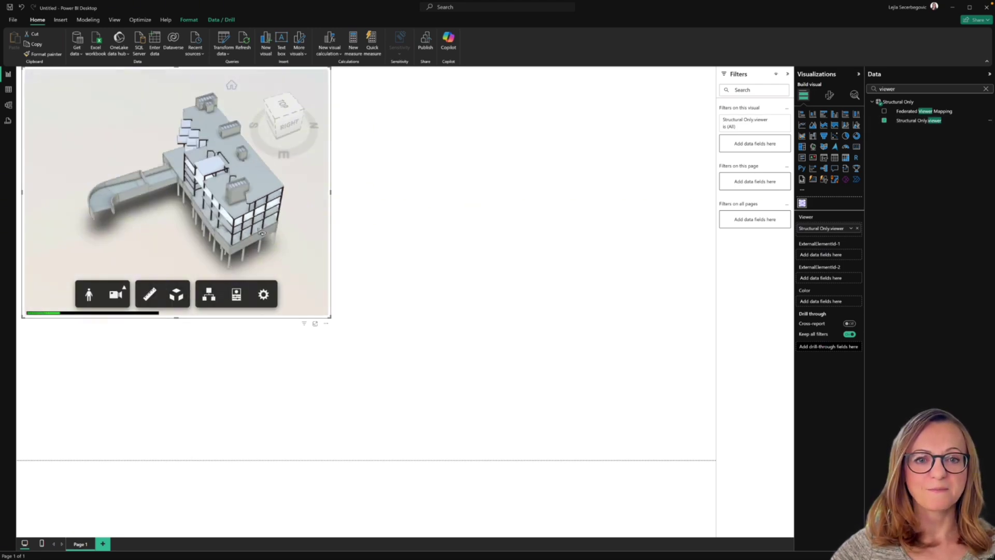
pyautogui.click(986, 90)
pyautogui.write('external')
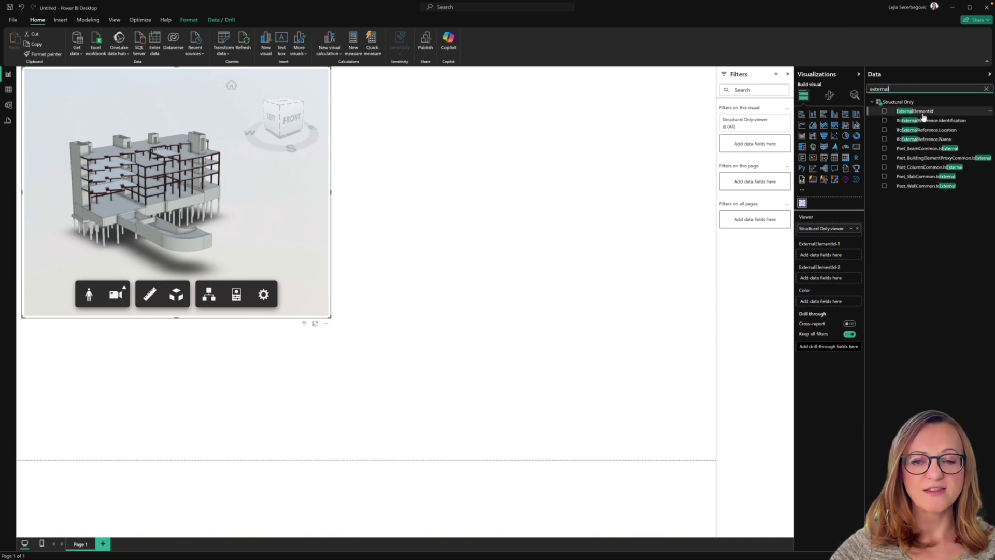
pyautogui.moveTo(915, 111); pyautogui.dragTo(829, 254)
pyautogui.moveTo(915, 111); pyautogui.dragTo(829, 281)
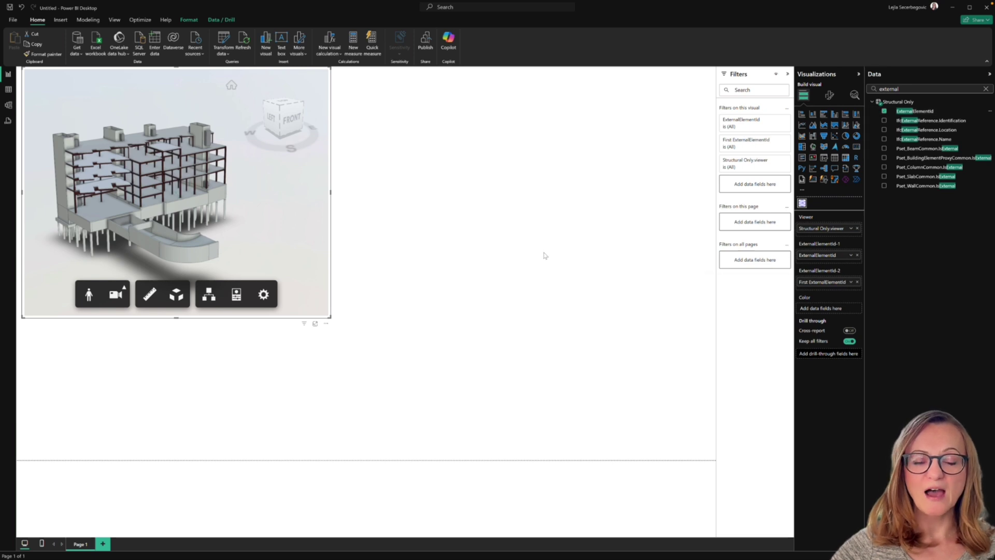
# Step: Enlarge the 3D viewer slightly and add an empty stacked bar chart
pyautogui.moveTo(330, 317); pyautogui.dragTo(357, 327)
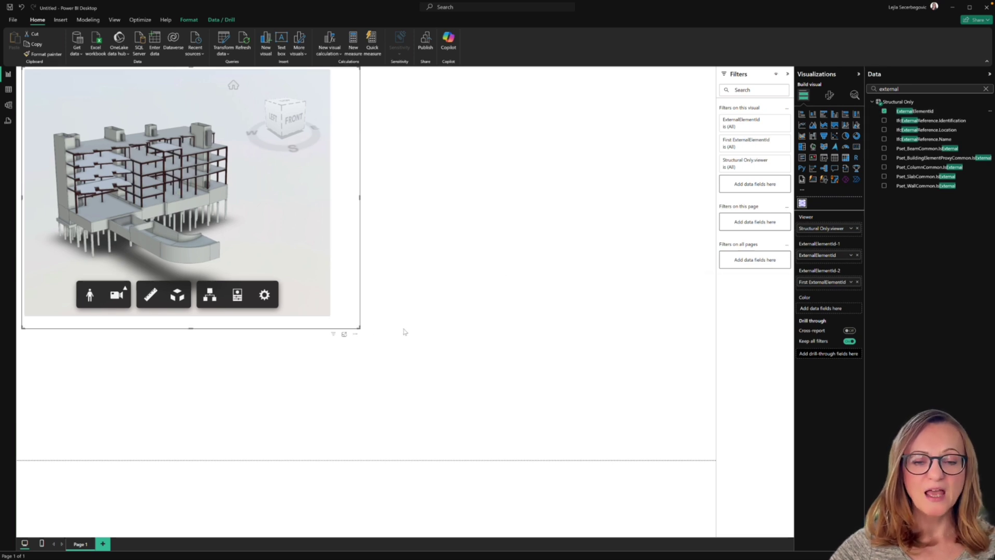
pyautogui.click(402, 329)
pyautogui.click(802, 114)
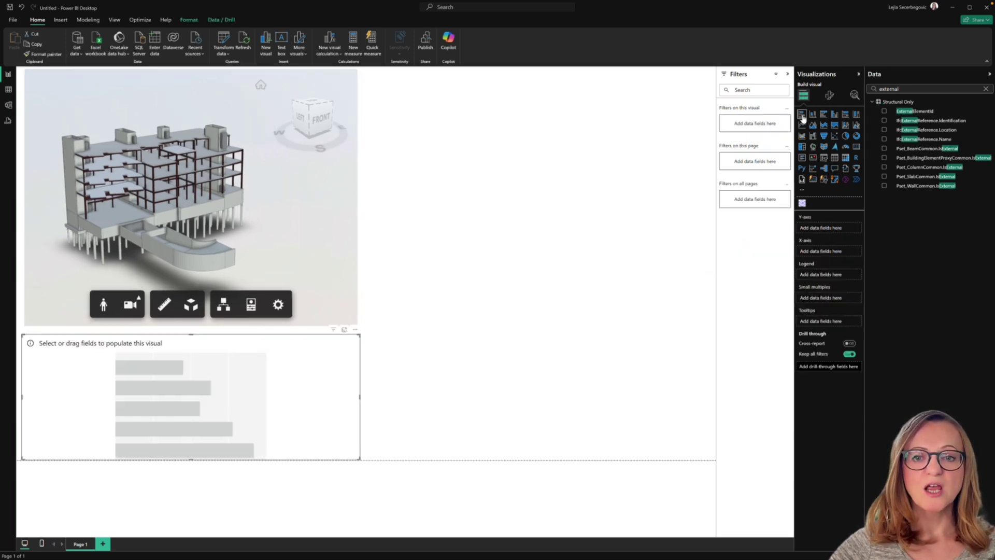
# Step: Put IfcObject.IfcClass on the bar chart axis, then highlight IfcBeam and IfcSlab elements
pyautogui.click(985, 90)
pyautogui.write('ifcclass')
pyautogui.moveTo(913, 167); pyautogui.dragTo(829, 228)
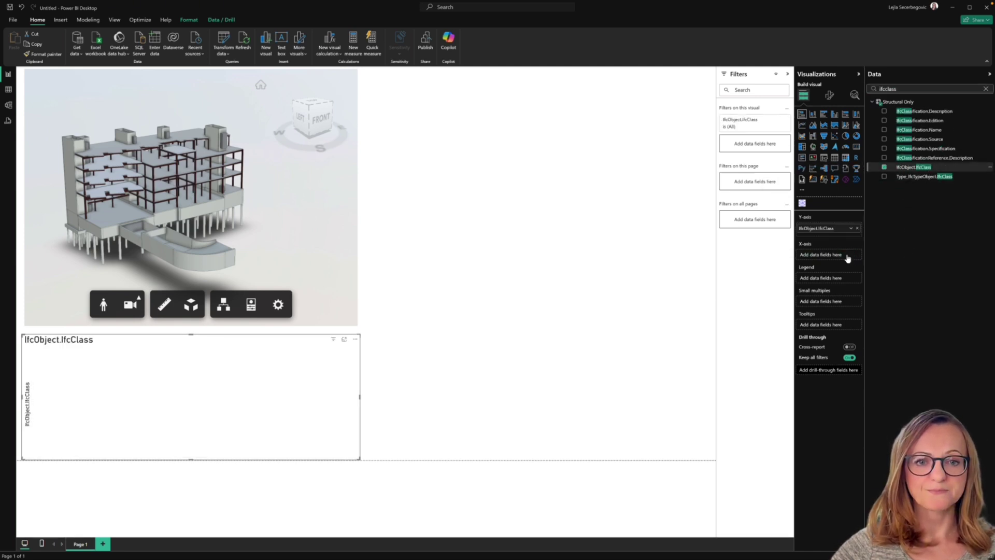
pyautogui.click(498, 395)
pyautogui.click(148, 364)
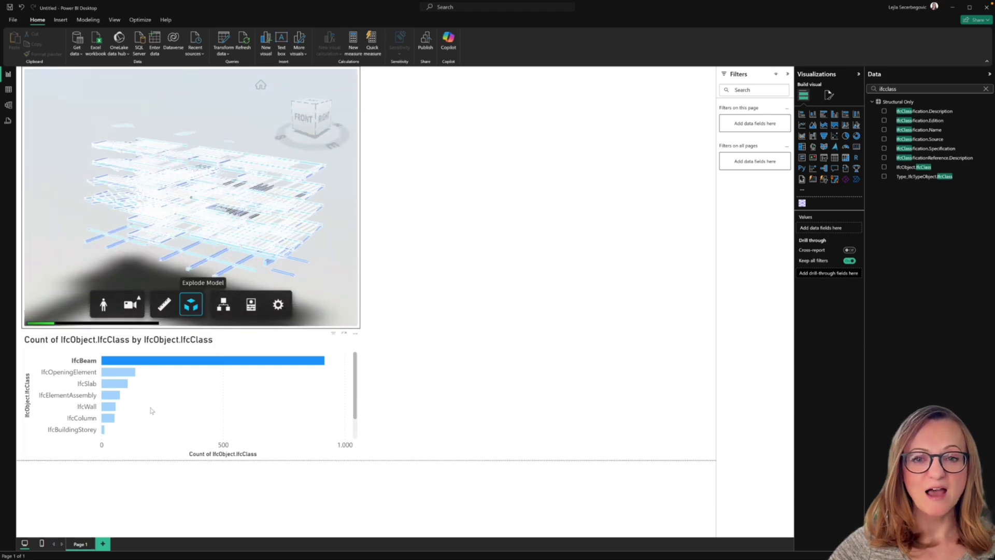
pyautogui.click(121, 385)
pyautogui.click(690, 282)
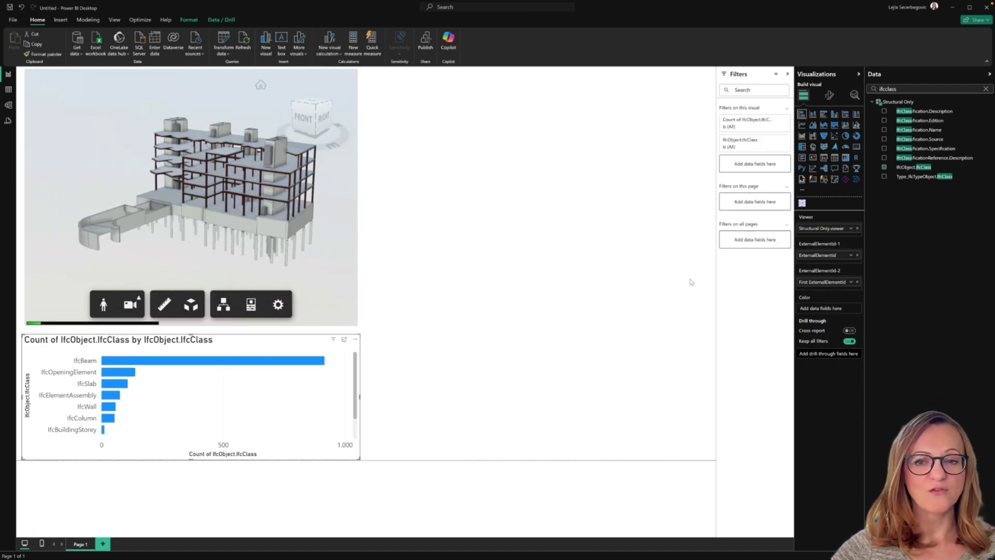
# Step: Filter the pie chart to IfcWall and highlight the Basic Wall:Concrete 10" and 18" walls
pyautogui.moveTo(912, 167); pyautogui.dragTo(767, 168)
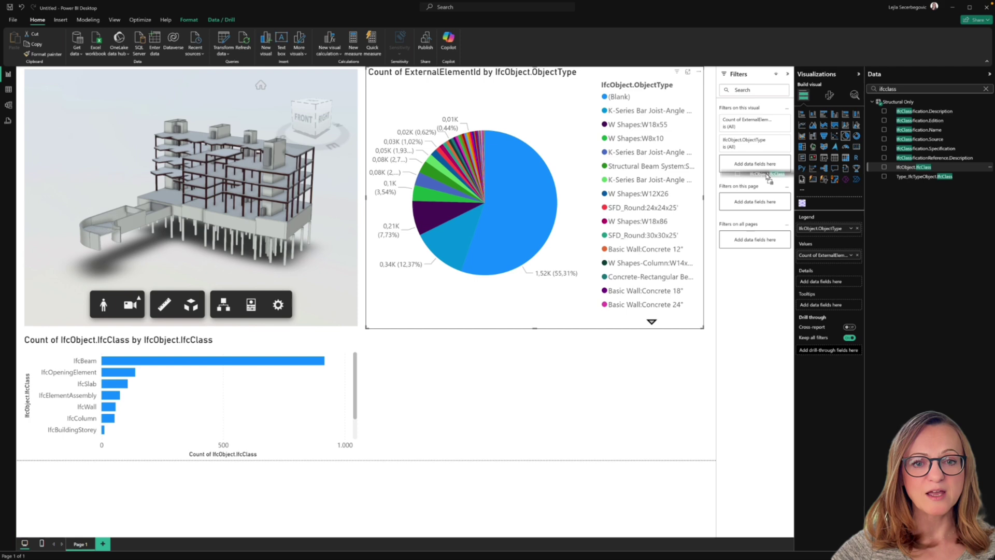
pyautogui.scroll(-3, 784, 204)
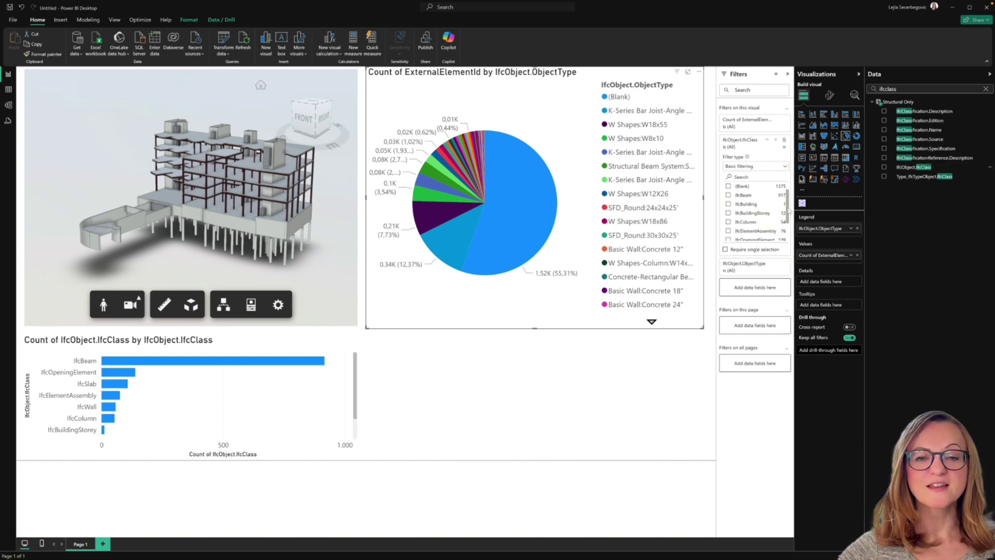
pyautogui.click(728, 242)
pyautogui.click(465, 184)
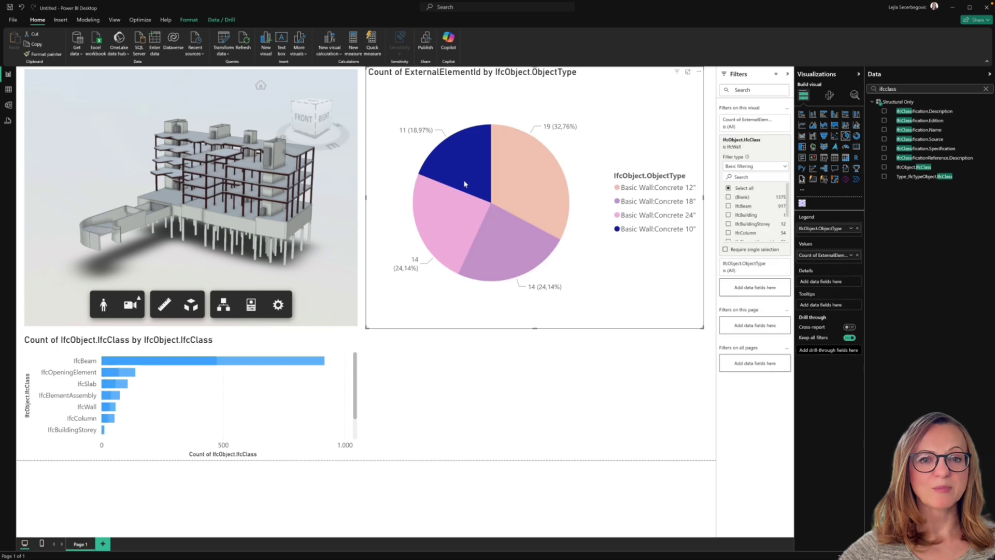
pyautogui.click(507, 243)
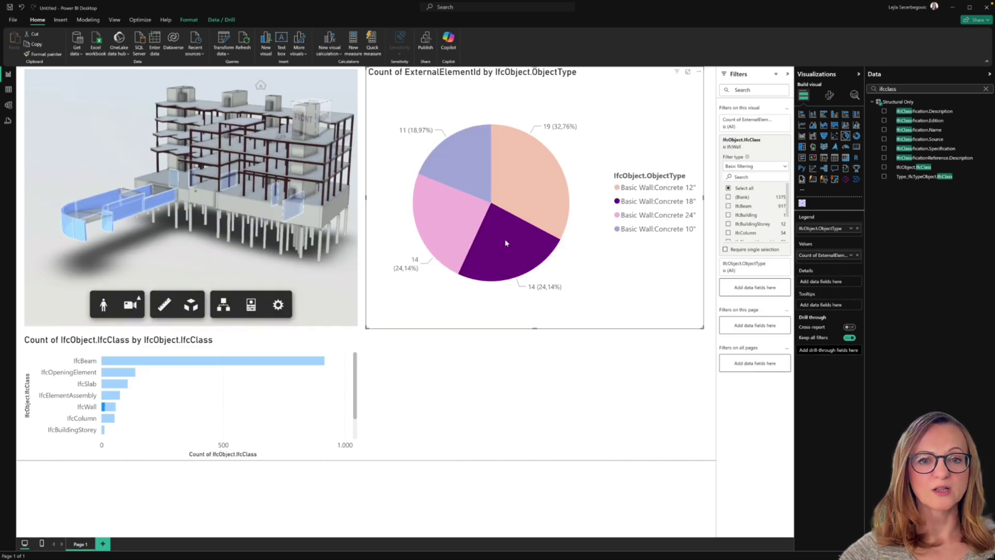
pyautogui.click(567, 367)
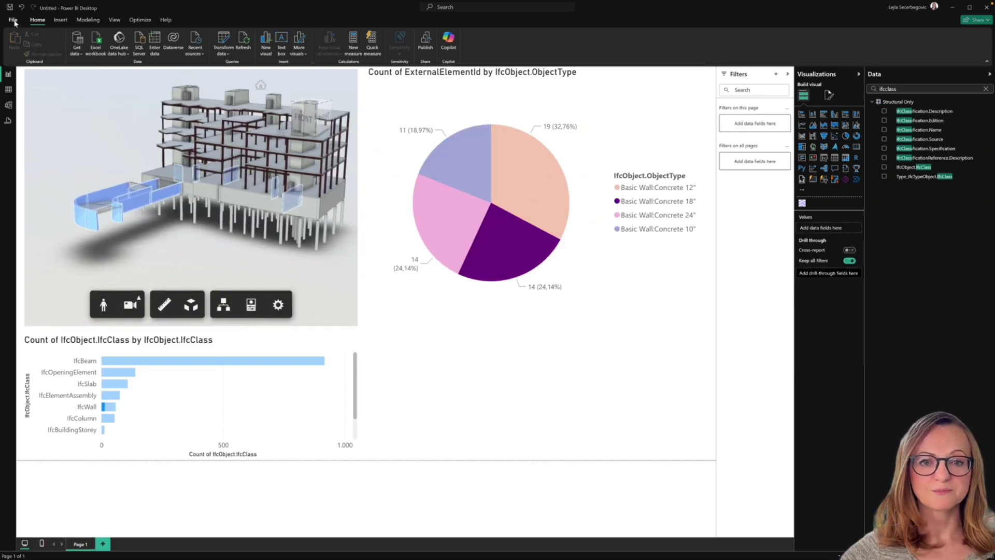
pyautogui.click(76, 41)
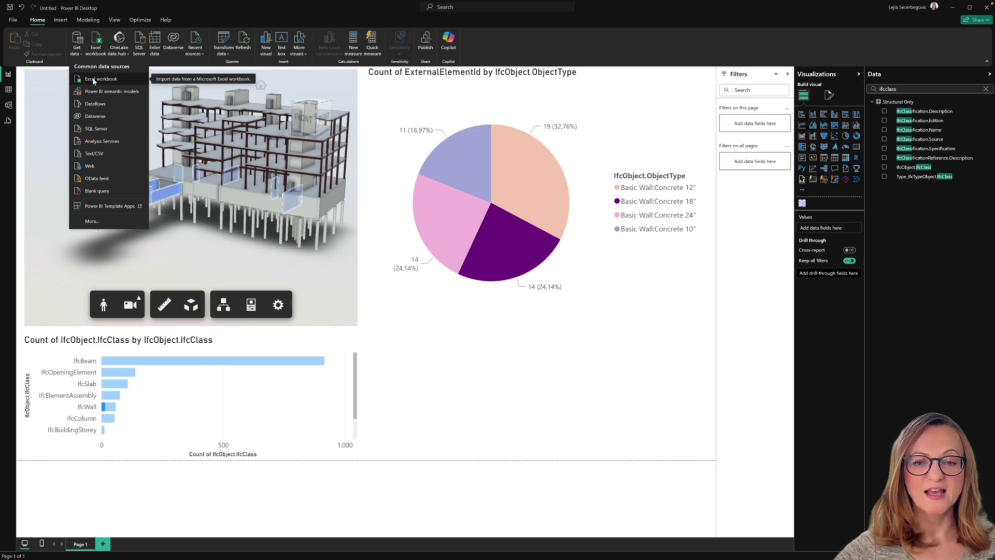
# Step: Load the Snowdon HVAC data exchange through the Autodesk Data Connector, then collapse Structural Only fields
pyautogui.click(106, 227)
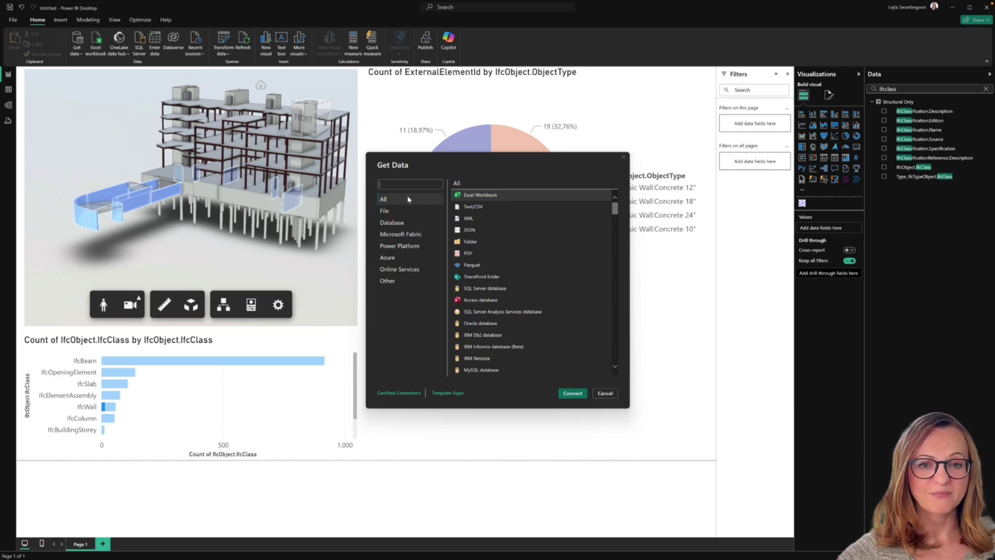
pyautogui.write('autodesk')
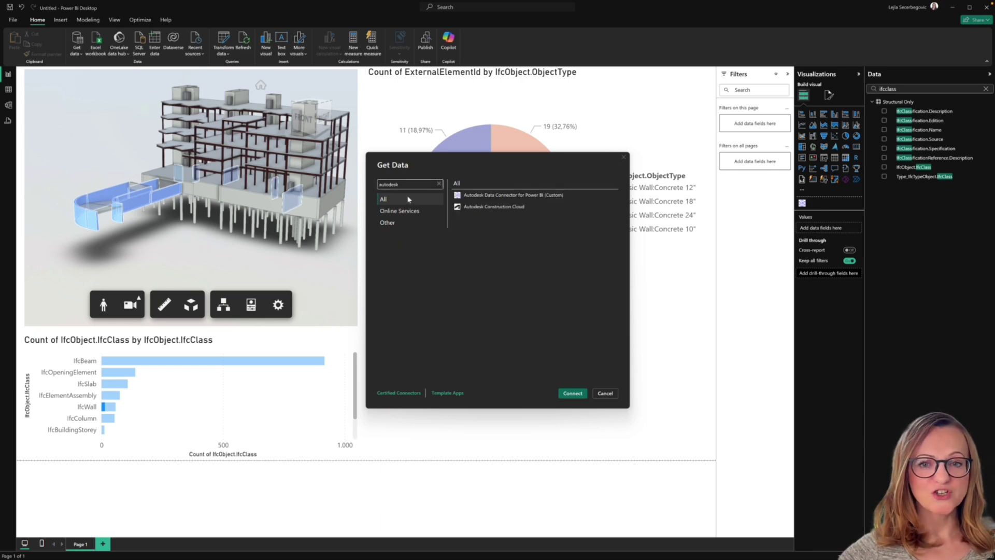
pyautogui.click(506, 195)
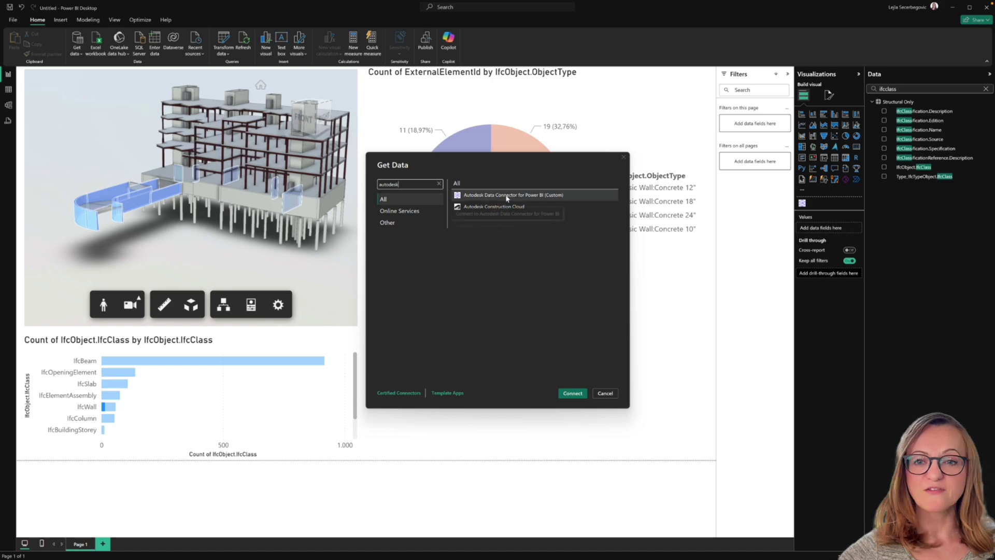
pyautogui.click(580, 393)
pyautogui.click(431, 254)
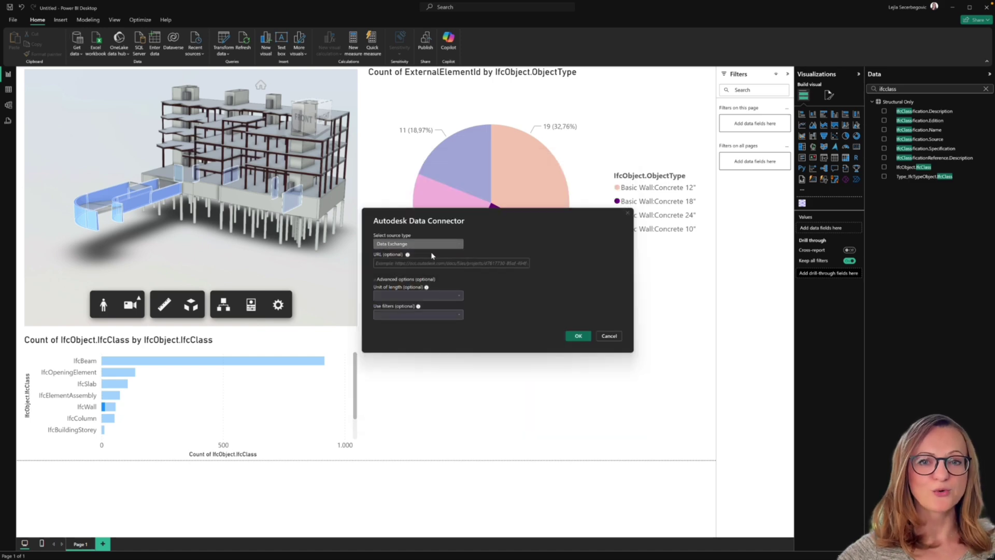
pyautogui.click(579, 335)
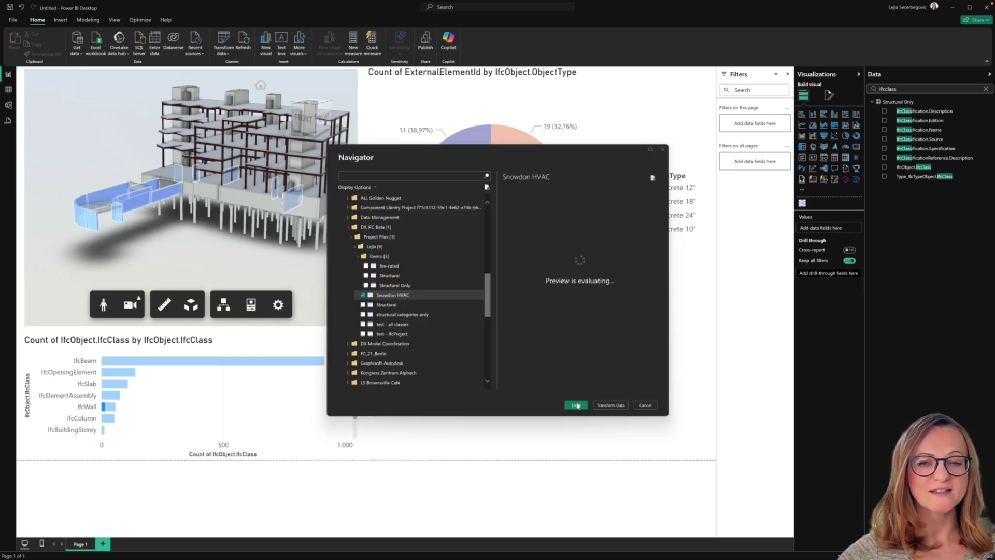
pyautogui.click(568, 403)
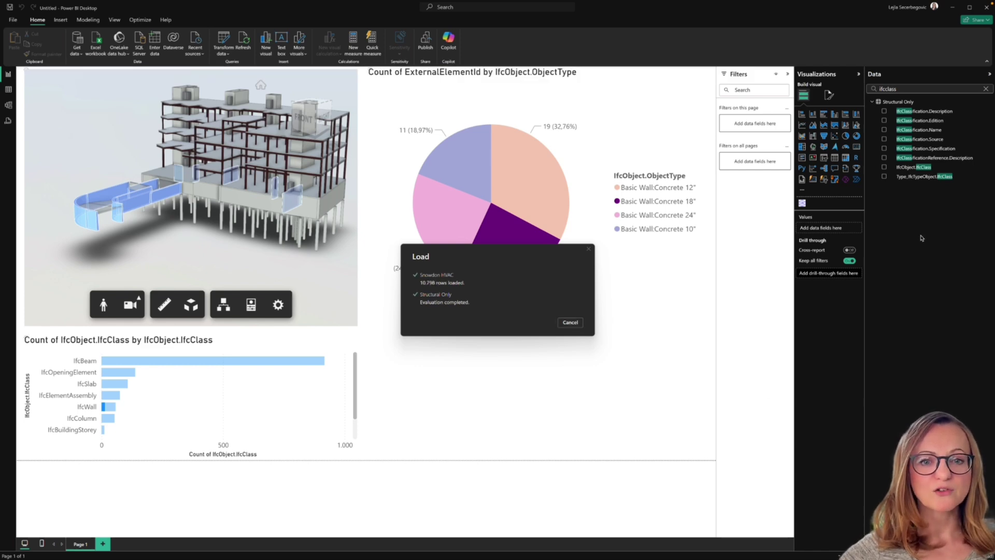
pyautogui.click(986, 88)
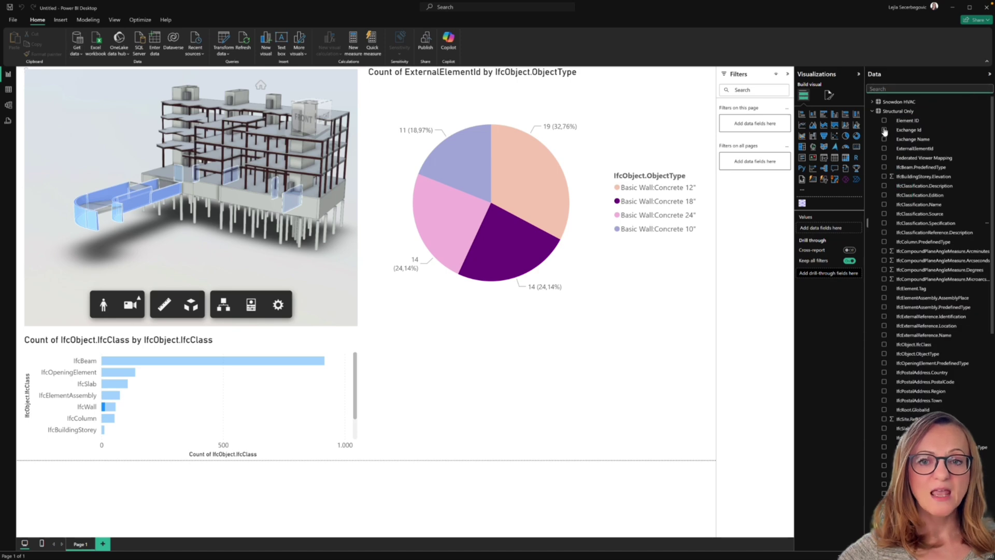
pyautogui.click(873, 112)
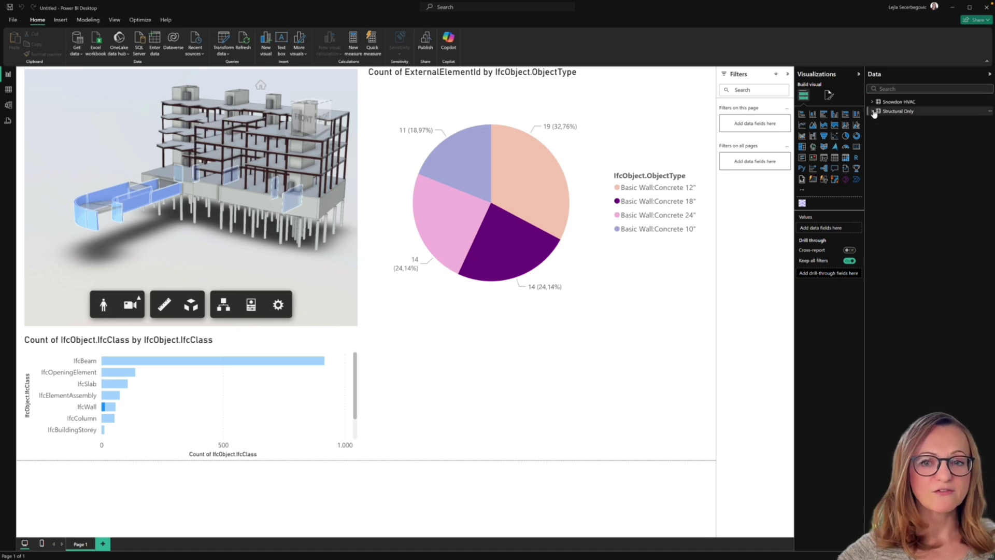
# Step: In Model view, relate both tables one-to-one on Federated Viewer Mapping
pyautogui.click(9, 106)
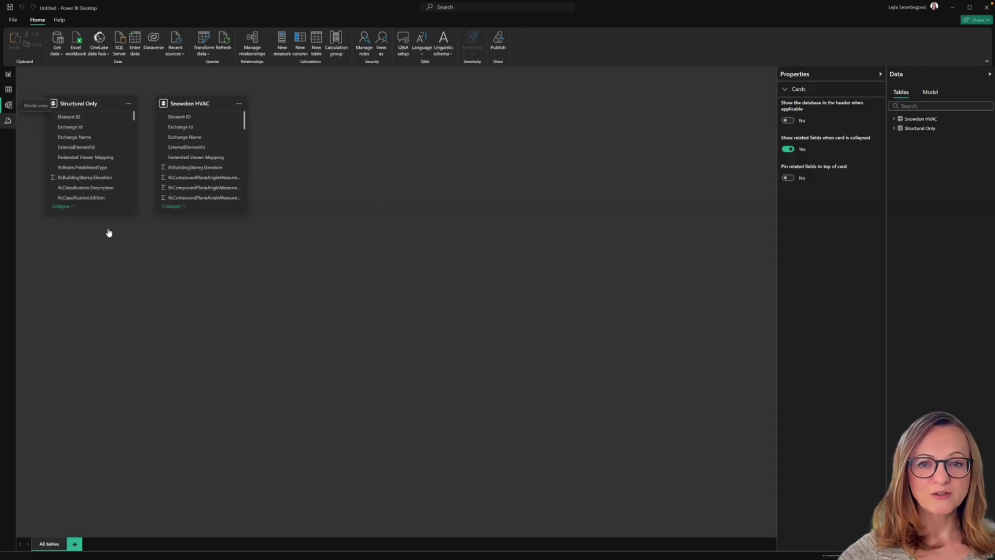
pyautogui.moveTo(107, 213); pyautogui.dragTo(107, 340)
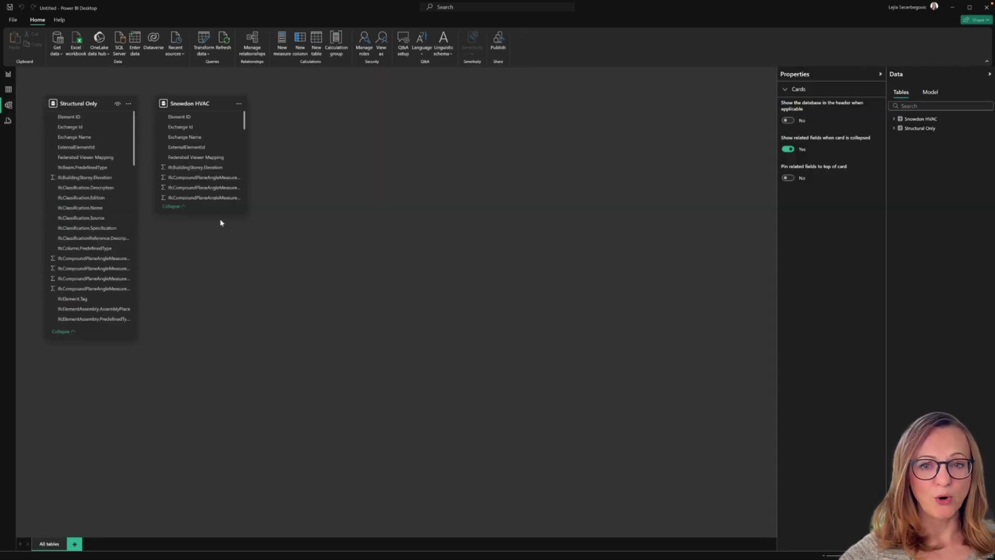
pyautogui.moveTo(219, 215); pyautogui.dragTo(219, 342)
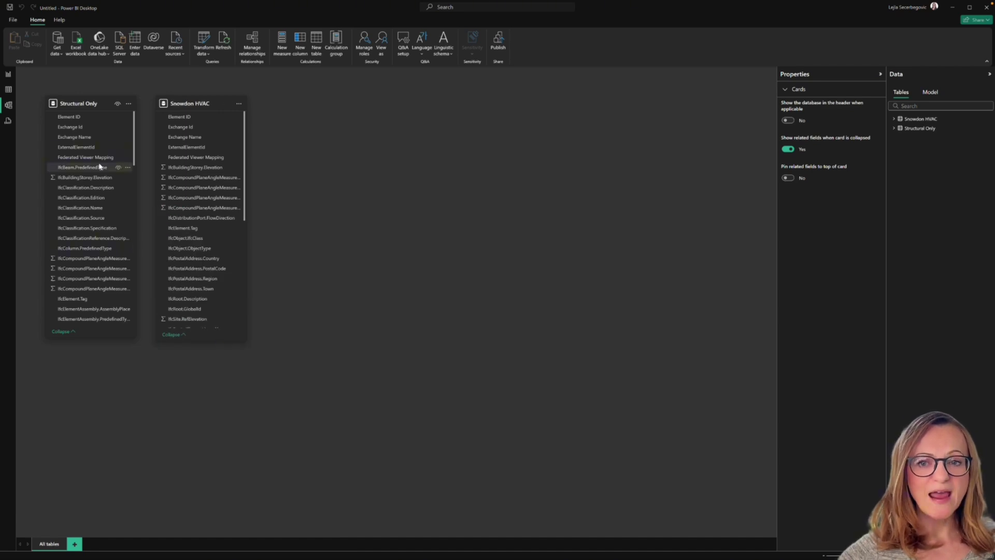
pyautogui.moveTo(76, 157); pyautogui.dragTo(203, 160)
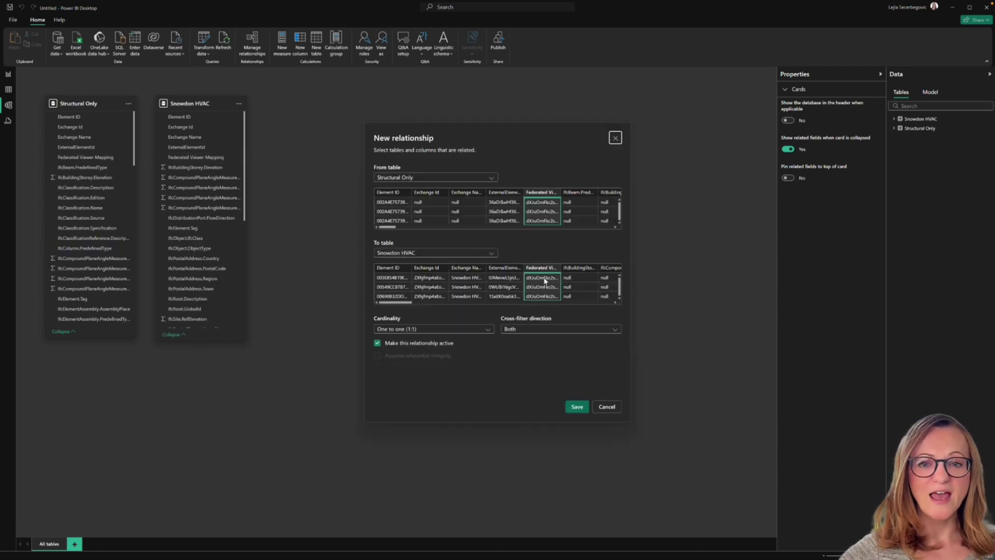
pyautogui.click(576, 406)
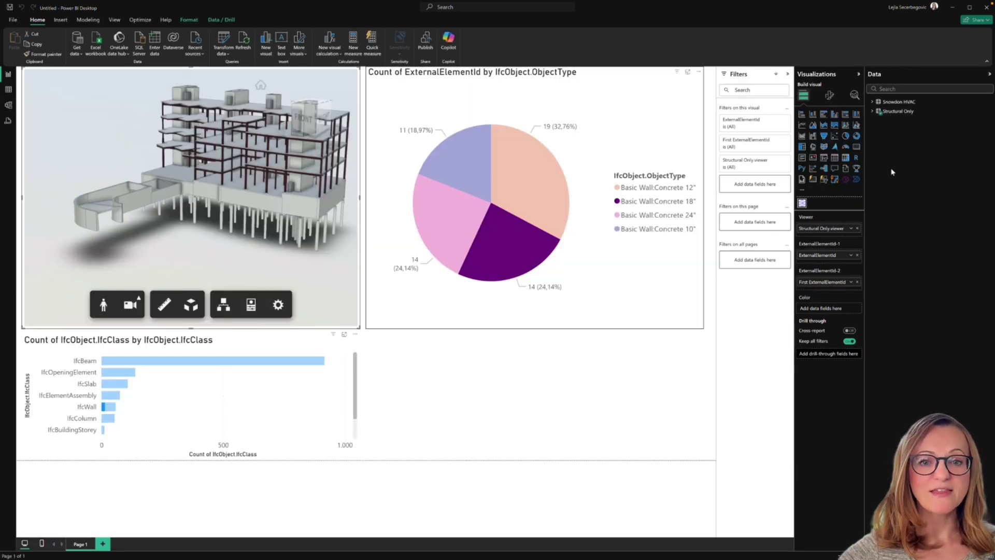
# Step: Search 'external' and add Snowdon HVAC ExternalElementId to the viewer visual
pyautogui.click(909, 88)
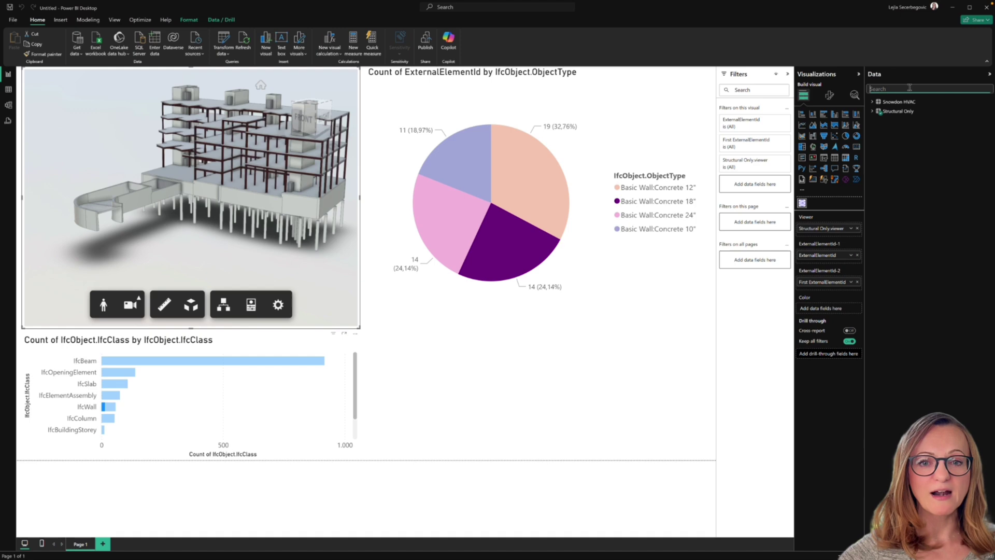
pyautogui.write('es')
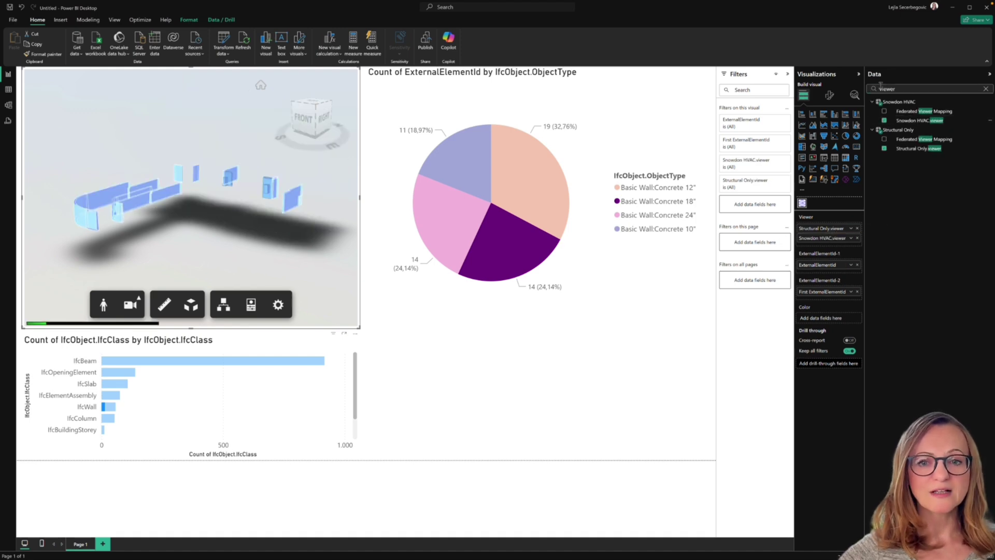
pyautogui.press('BackSpace')
pyautogui.write('xternal')
pyautogui.click(885, 110)
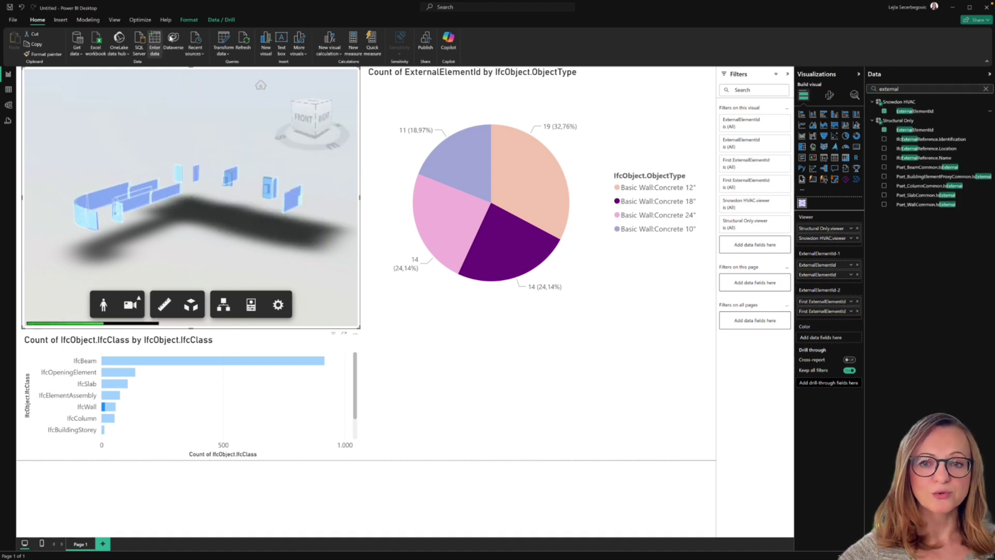